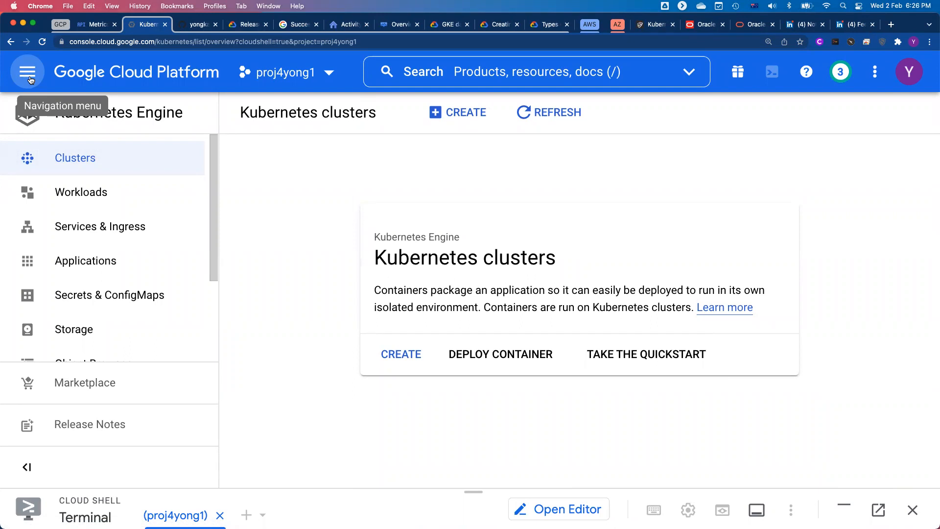
Step: Open Kubernetes Engine from the Compute product category
left_click(28, 73)
mouse_move(112, 365)
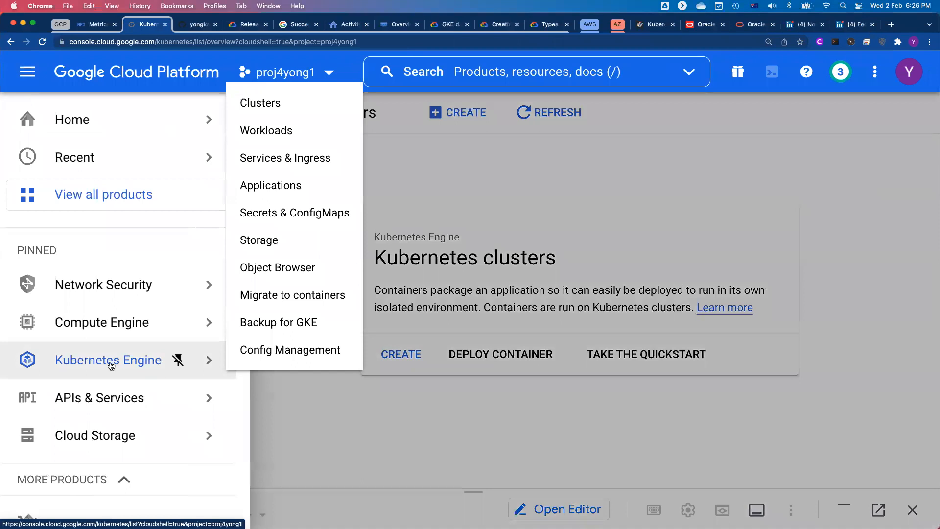
scroll(111, 365, "down", 5)
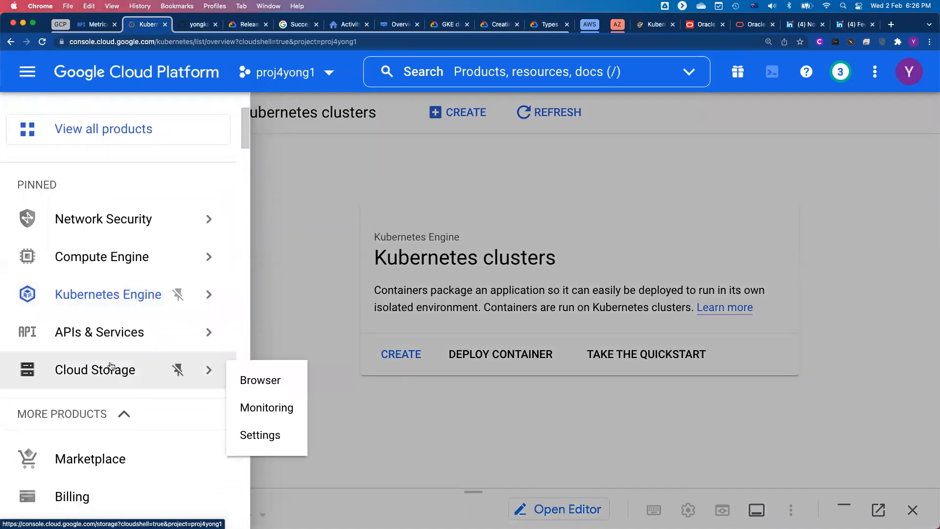
scroll(112, 365, "down", 10)
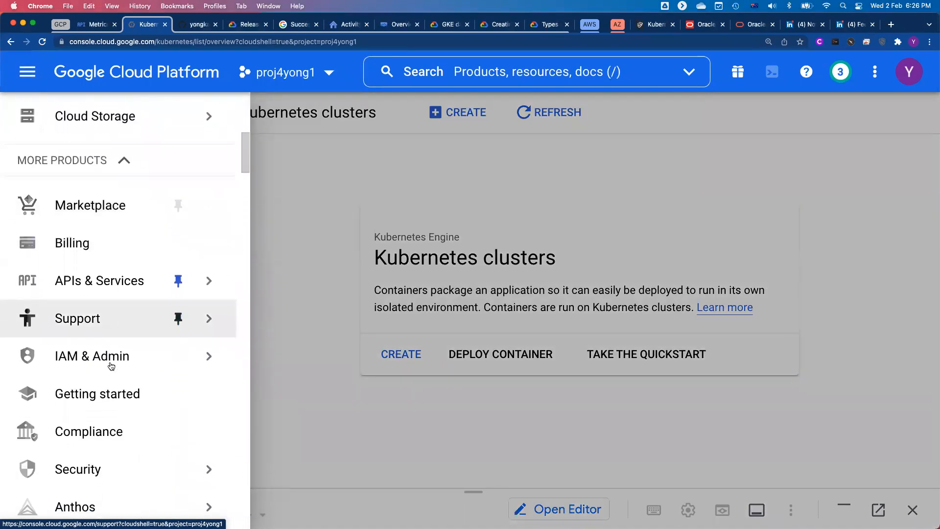
scroll(112, 365, "down", 2)
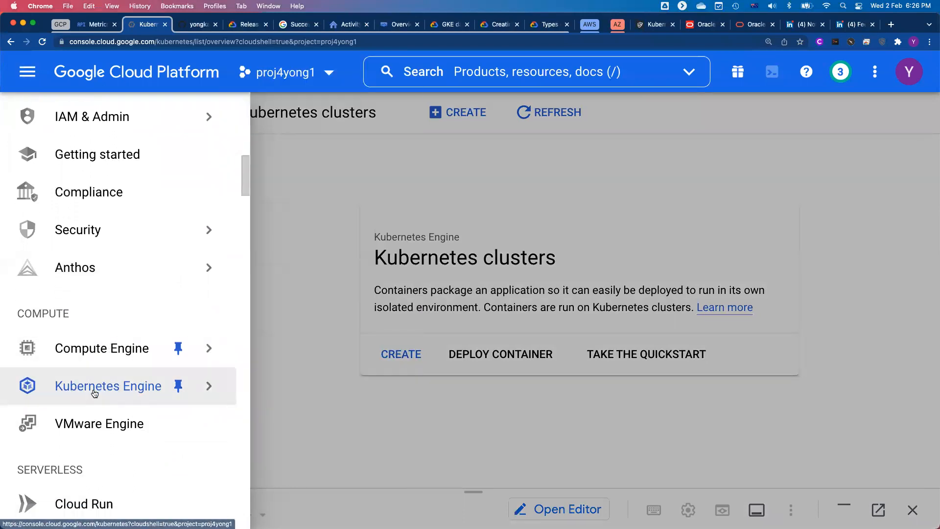
left_click(98, 393)
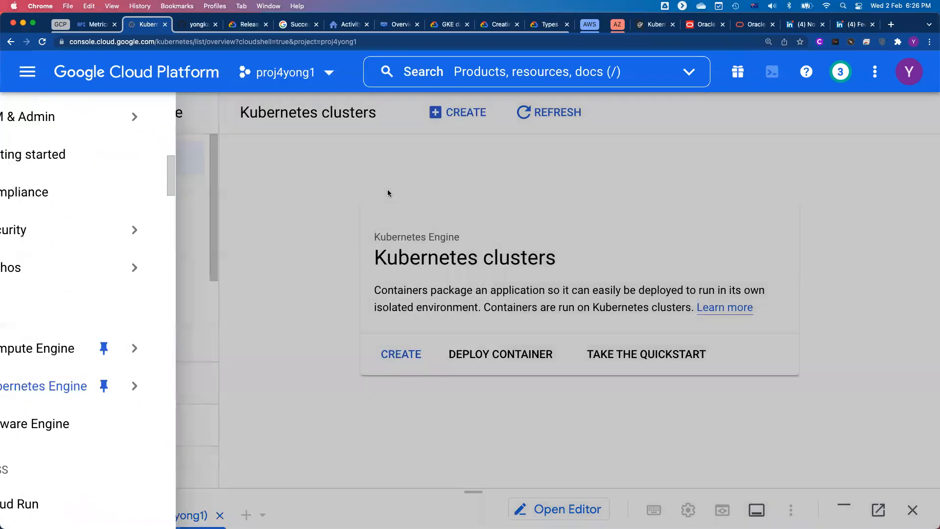
Step: Start creating a Kubernetes cluster and choose to configure it in GKE Standard mode
left_click(400, 354)
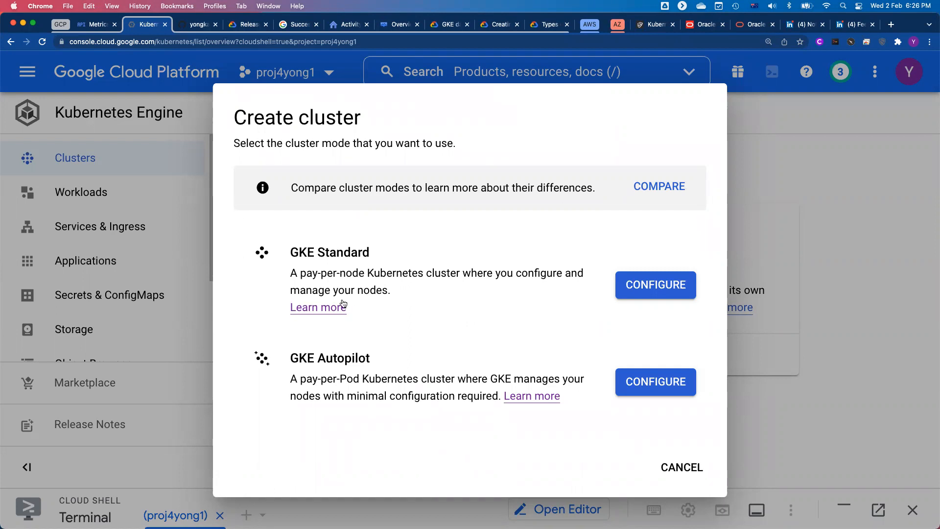
left_click_drag(302, 274, 368, 274)
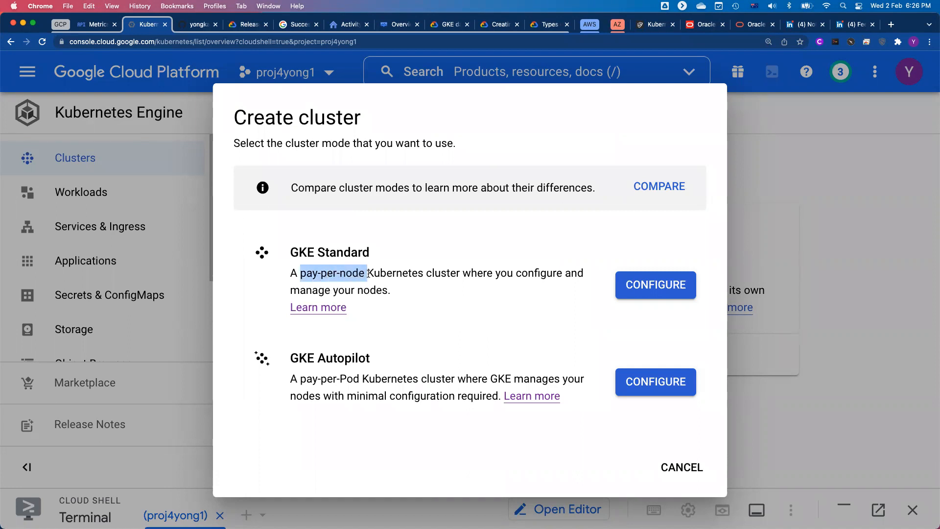
left_click_drag(297, 380, 362, 383)
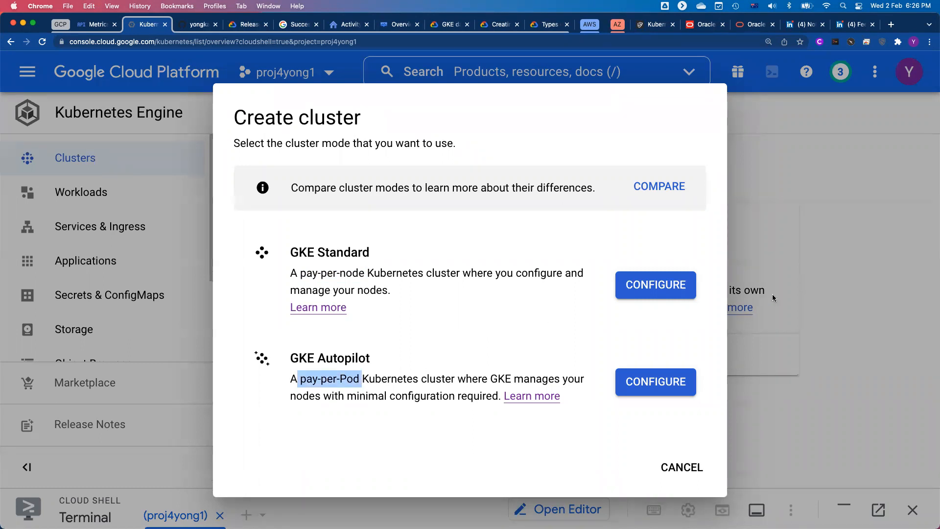
left_click(669, 288)
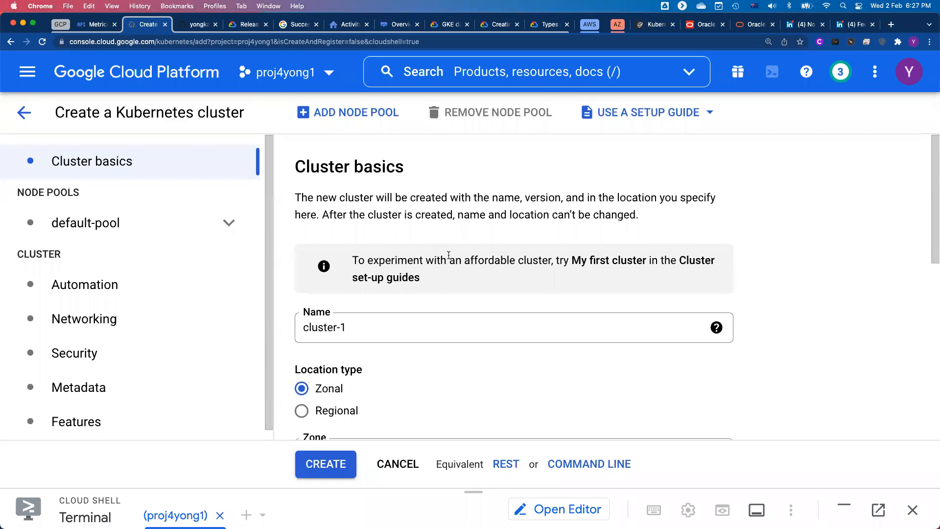
Step: Name the new cluster gke4yong1 in the cluster basics
scroll(448, 255, "down", 1)
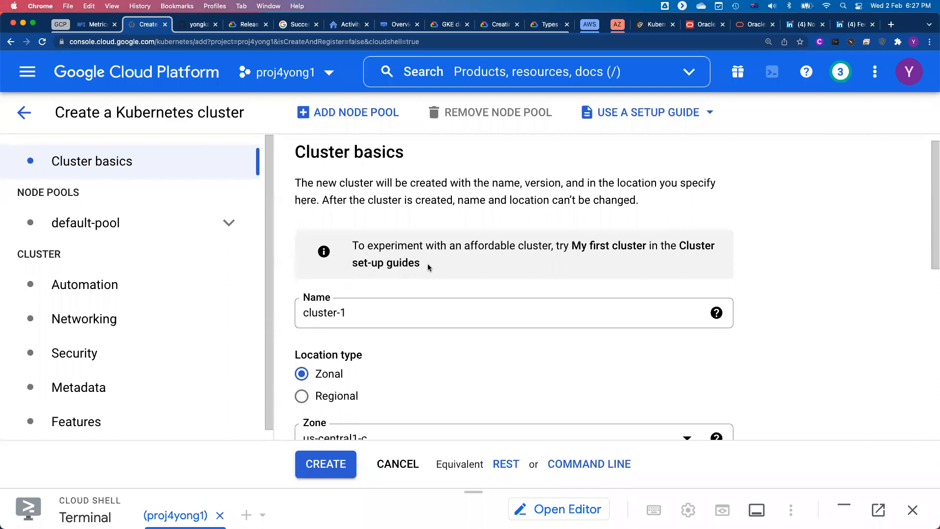
triple_click(389, 316)
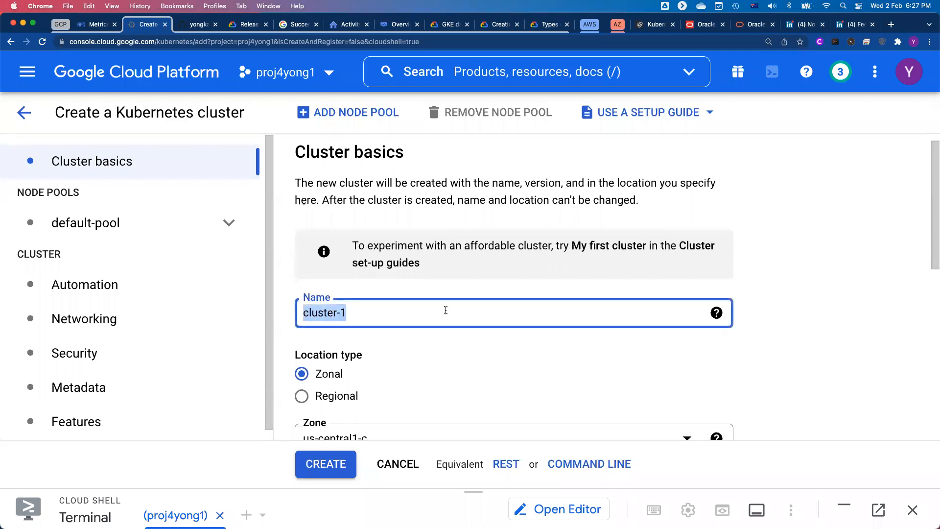
type("gke4yong1")
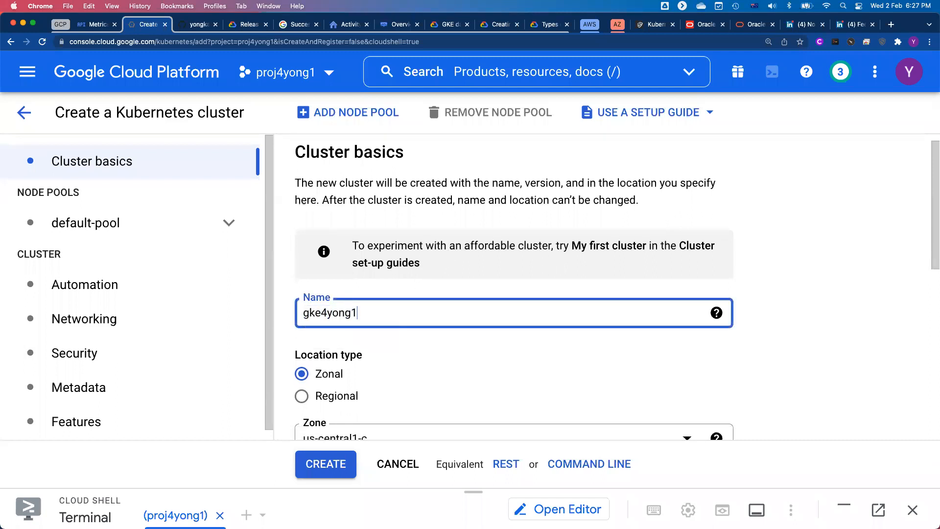
Step: Try the Regional location type with specified default node locations, and revert to Zonal without specified node locations
scroll(572, 316, "down", 3)
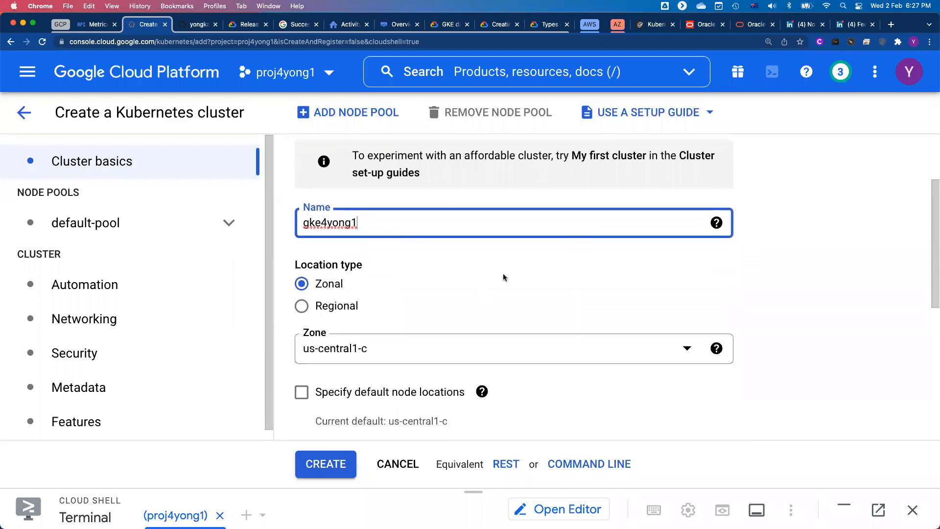
scroll(504, 276, "down", 2)
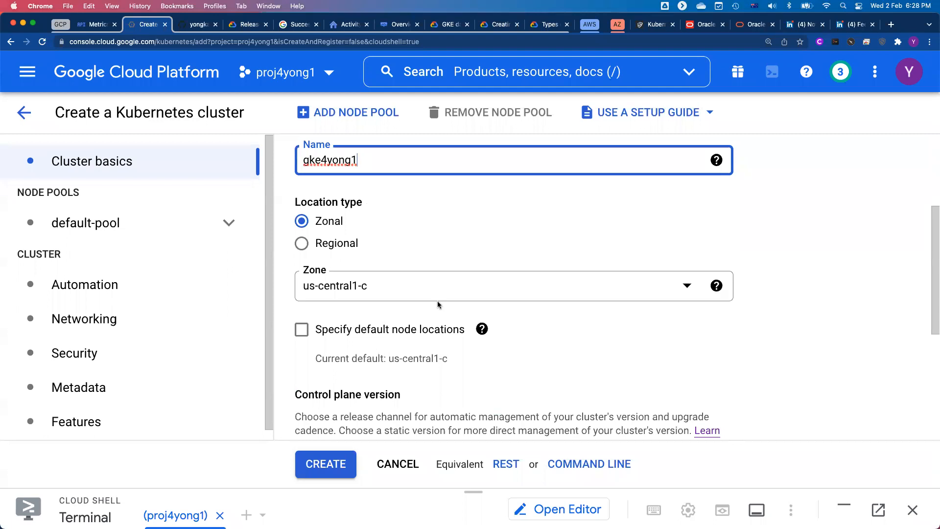
left_click(302, 331)
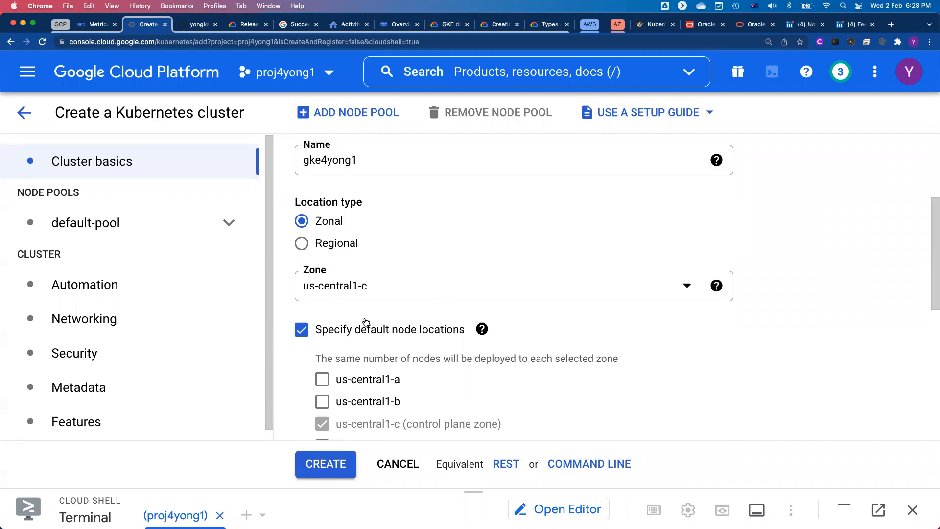
left_click(302, 245)
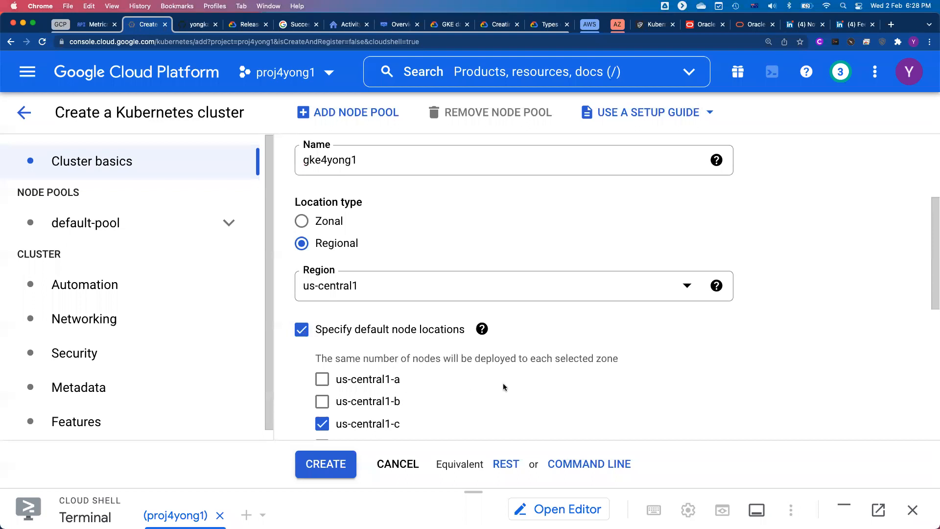
scroll(504, 386, "down", 3)
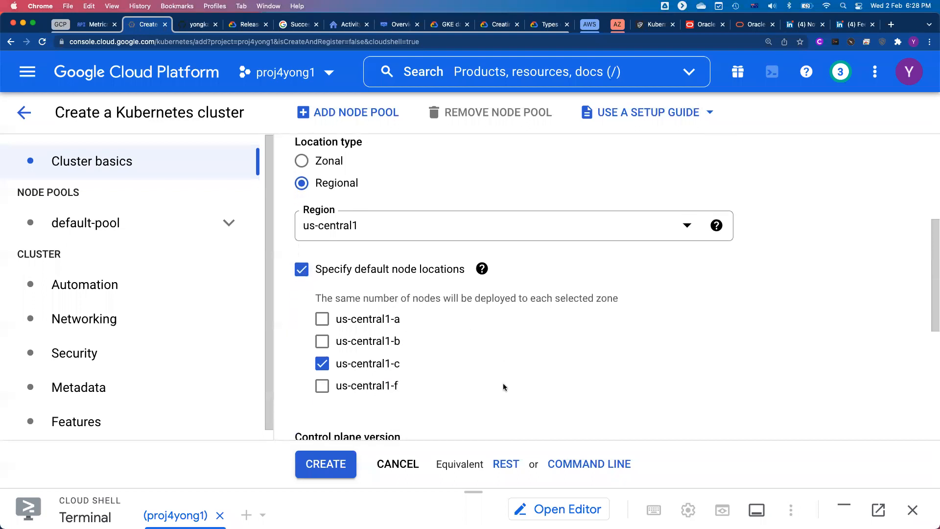
left_click(301, 274)
left_click(322, 168)
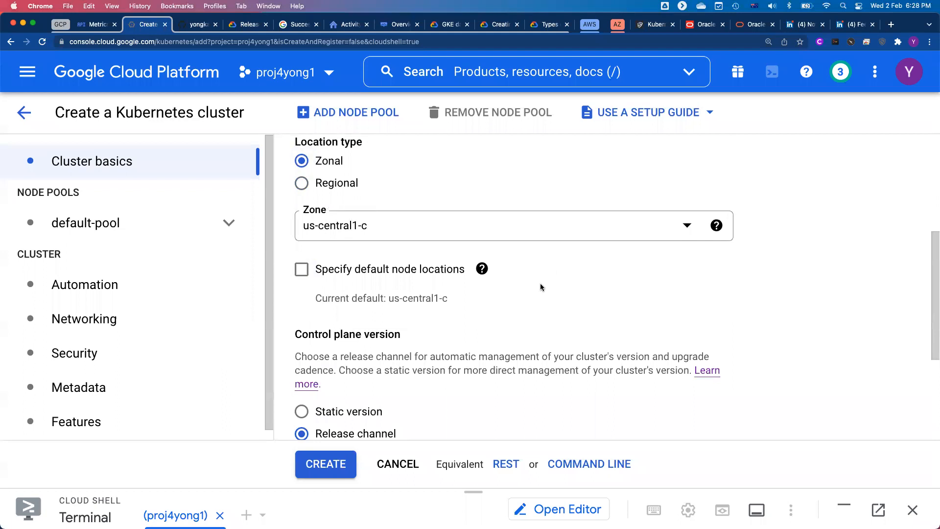
Step: Examine the control plane version settings, including the available release channels and the cluster versions of the Regular channel
scroll(541, 287, "down", 3)
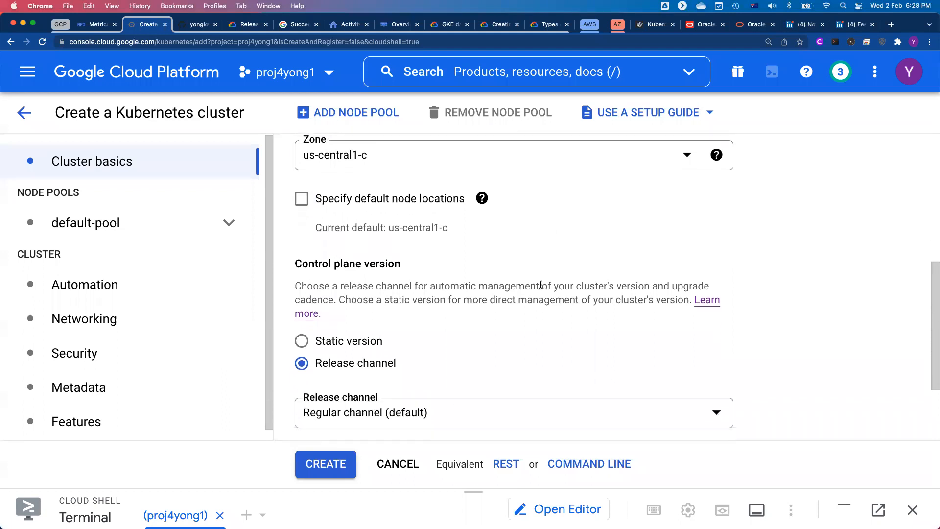
scroll(540, 284, "down", 2)
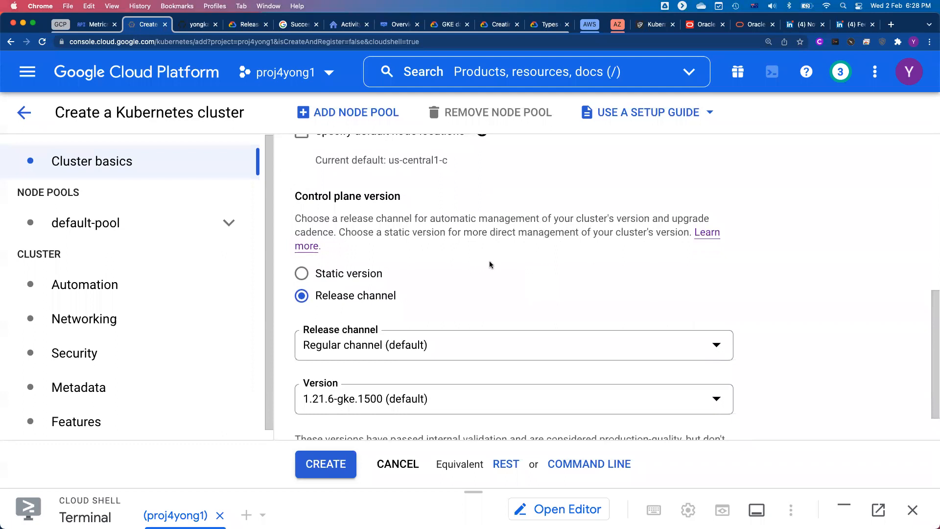
scroll(489, 260, "down", 1)
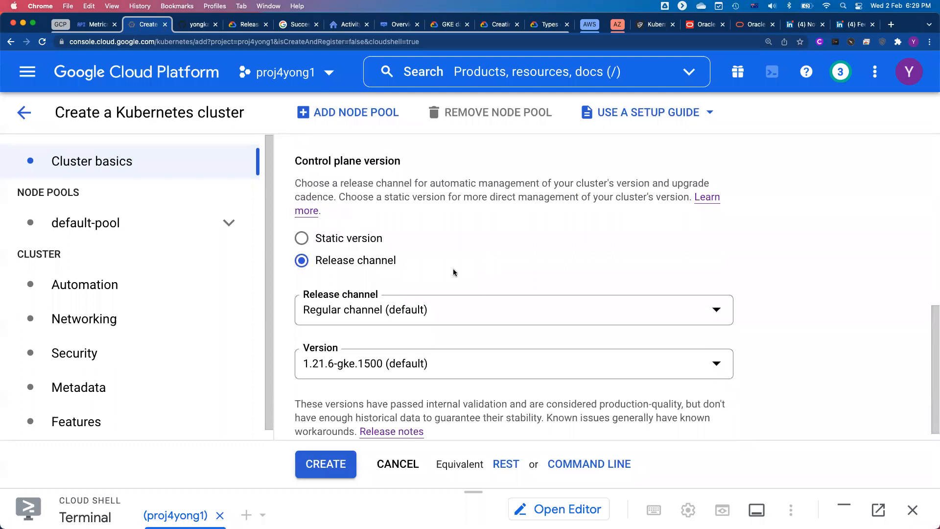
scroll(454, 269, "down", 1)
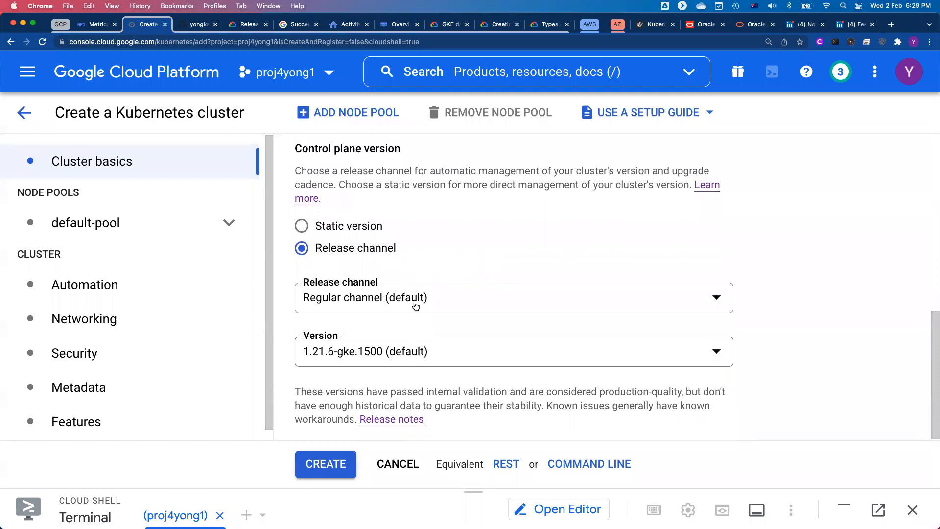
left_click(443, 304)
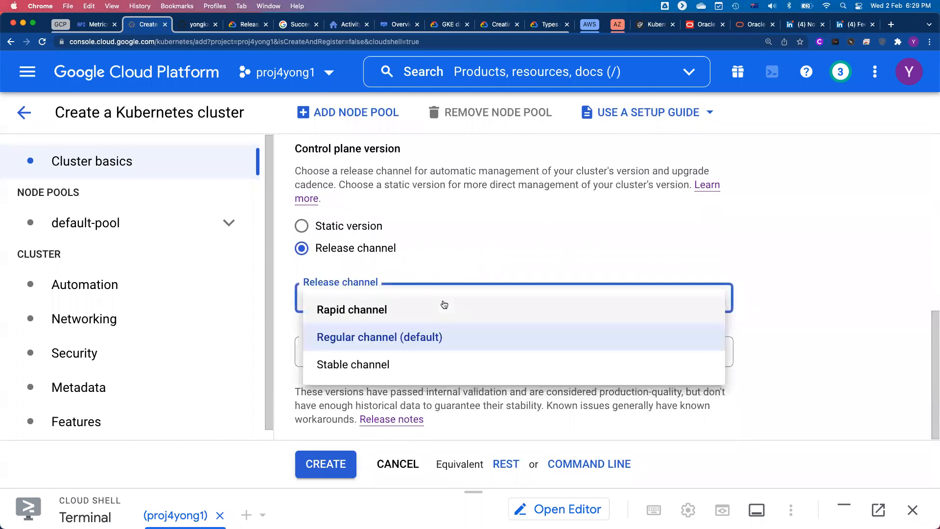
left_click(783, 263)
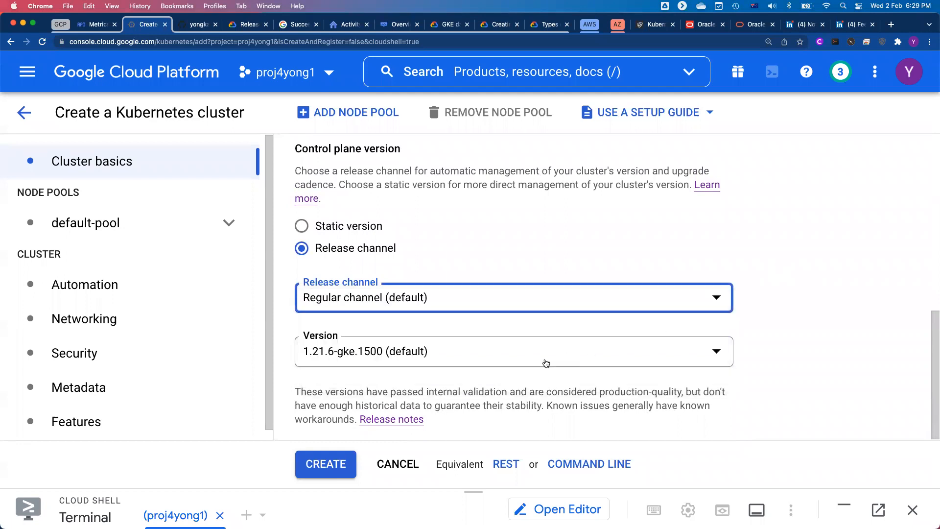
left_click(440, 353)
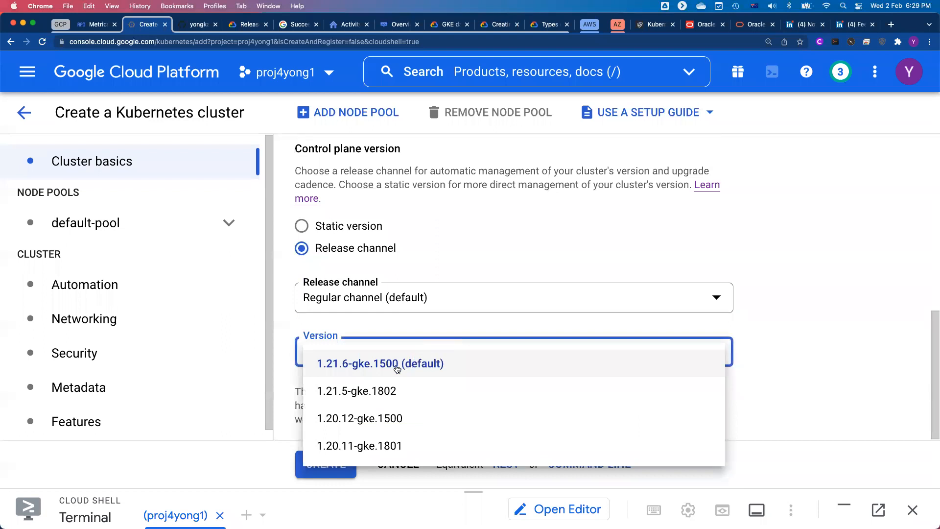
left_click(798, 352)
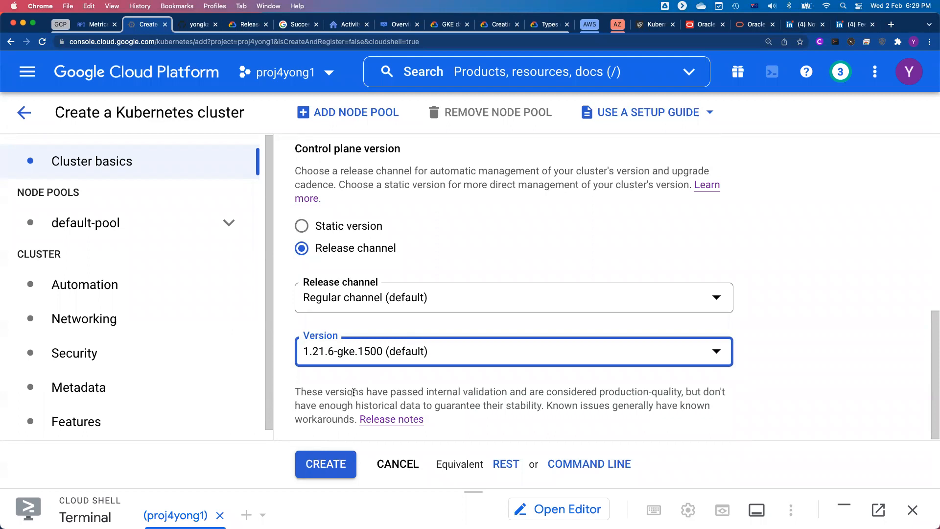
Step: Open the default-pool node pool details and examine its size, autoscaling, node location, automation and surge upgrade settings
scroll(51, 201, "up", 5)
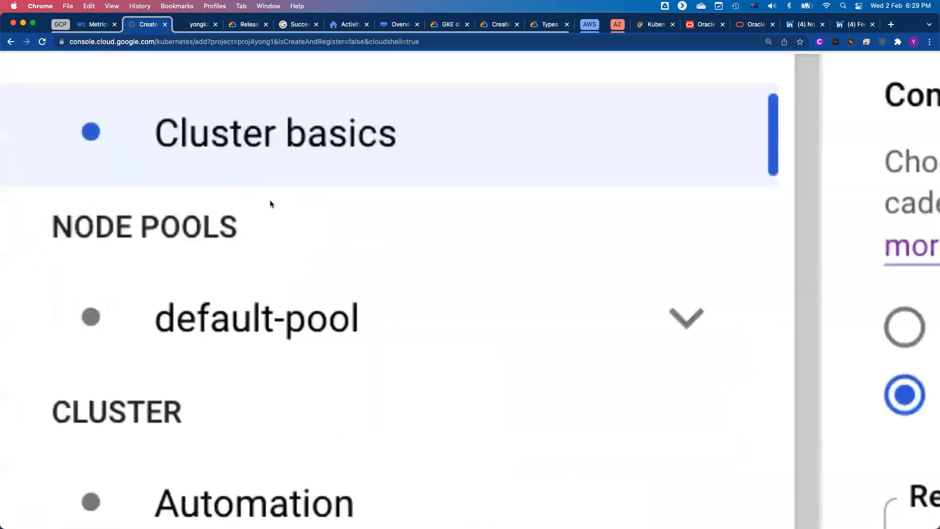
scroll(299, 202, "down", 5)
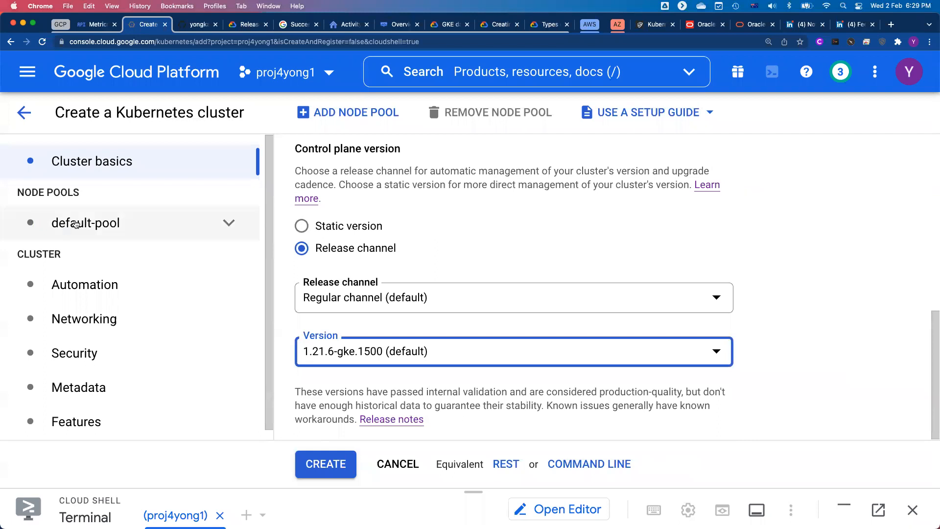
left_click(76, 224)
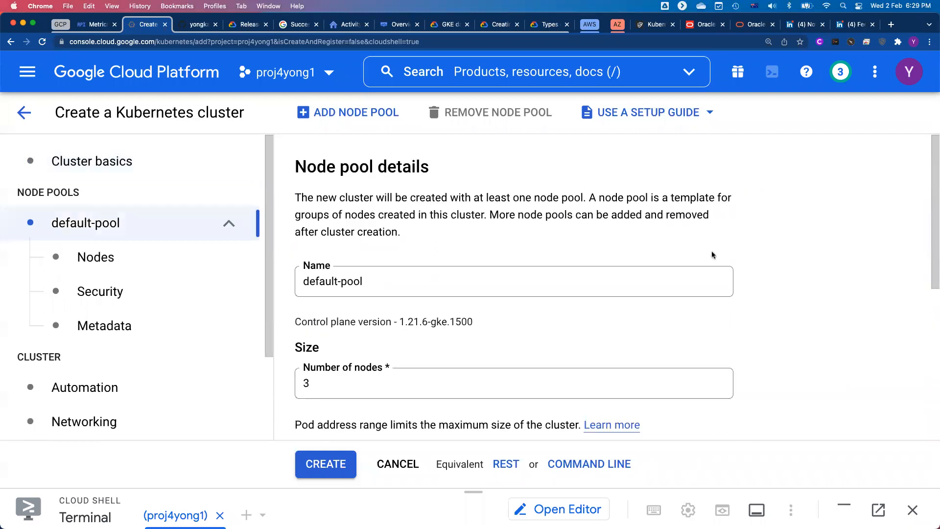
scroll(712, 253, "down", 2)
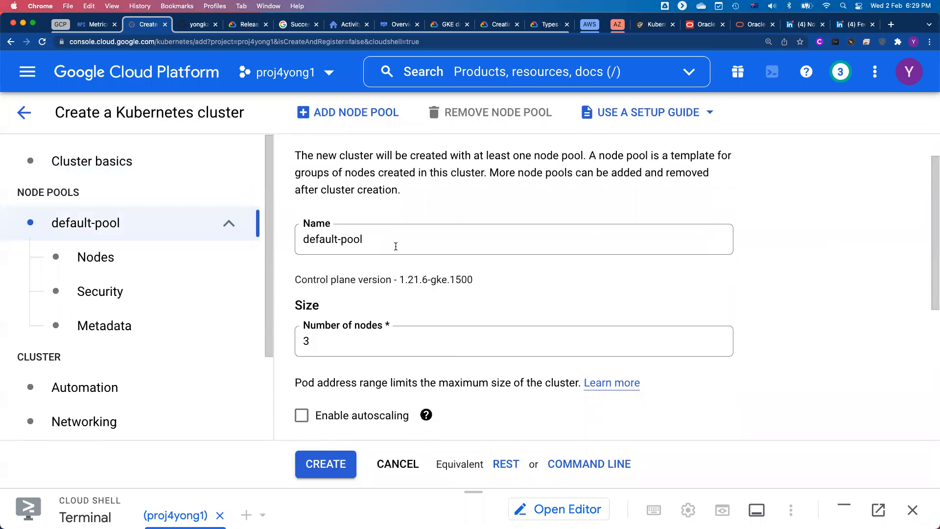
scroll(506, 256, "down", 2)
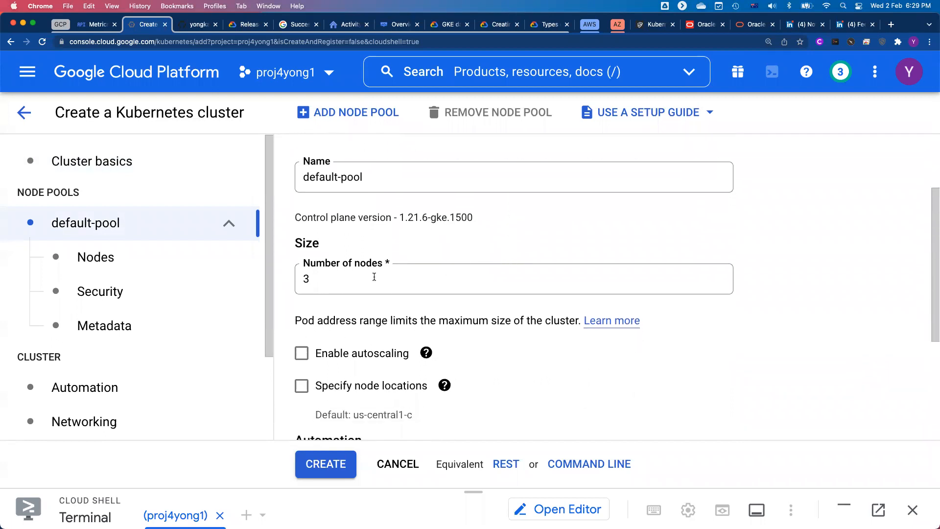
scroll(373, 276, "down", 2)
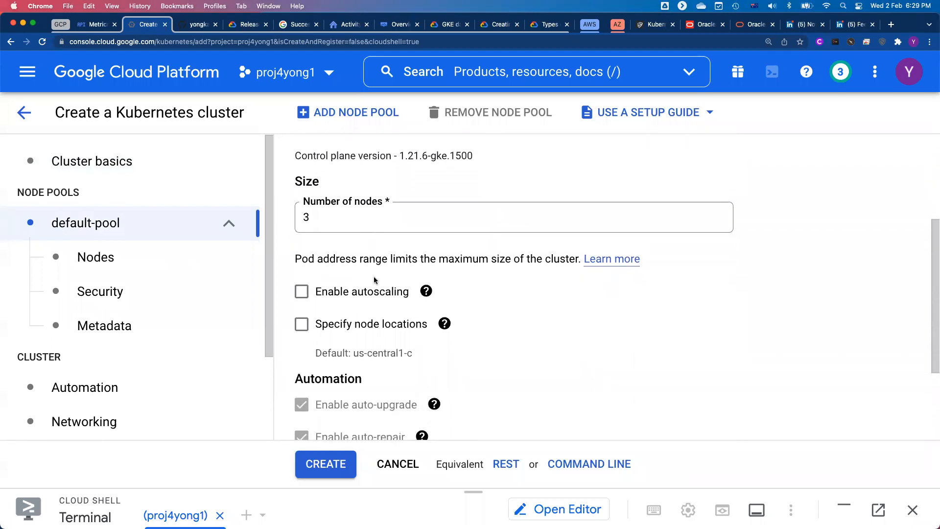
scroll(374, 276, "down", 2)
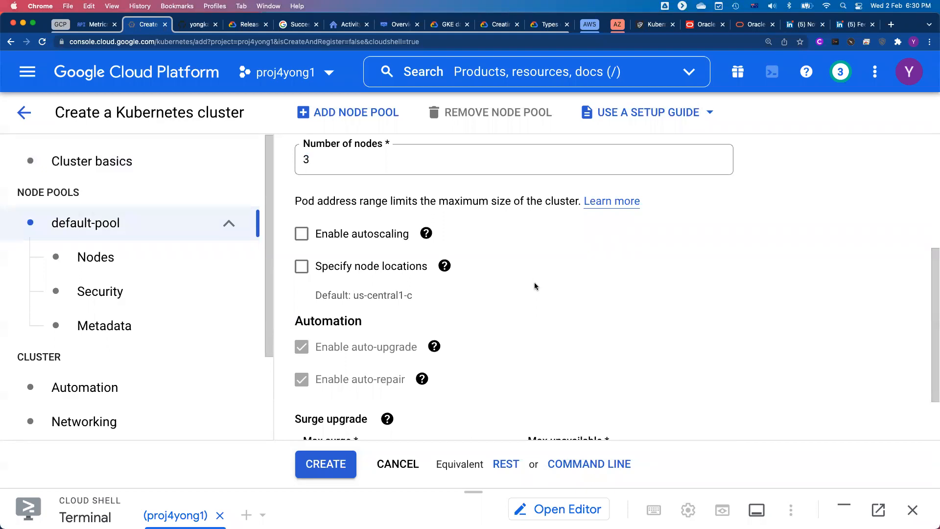
scroll(534, 283, "down", 3)
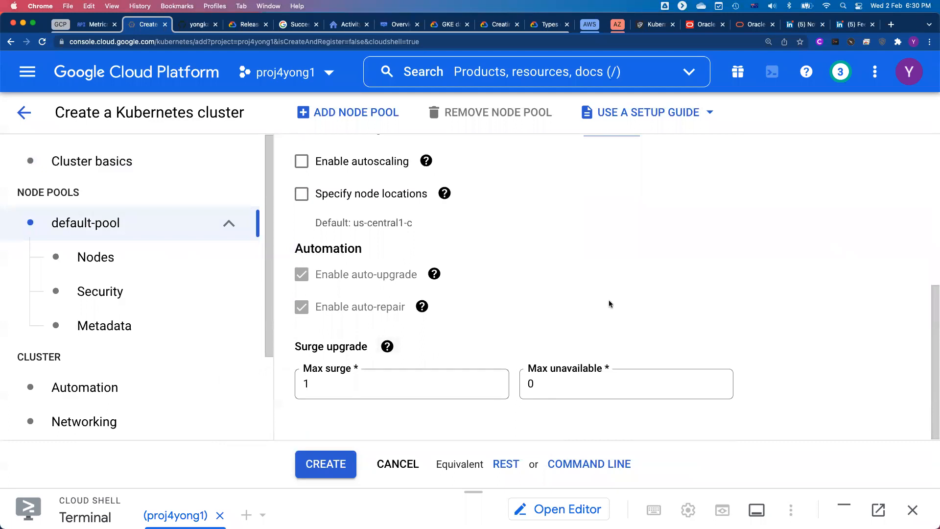
scroll(609, 303, "up", 3)
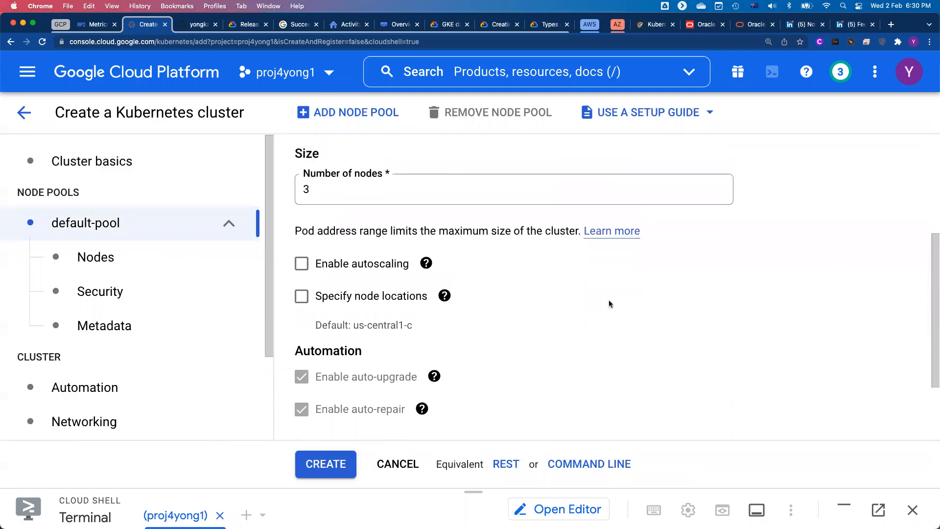
Step: Open the default-pool's Nodes settings and examine the image type, machine family, series, machine type and boot disk options
left_click(110, 266)
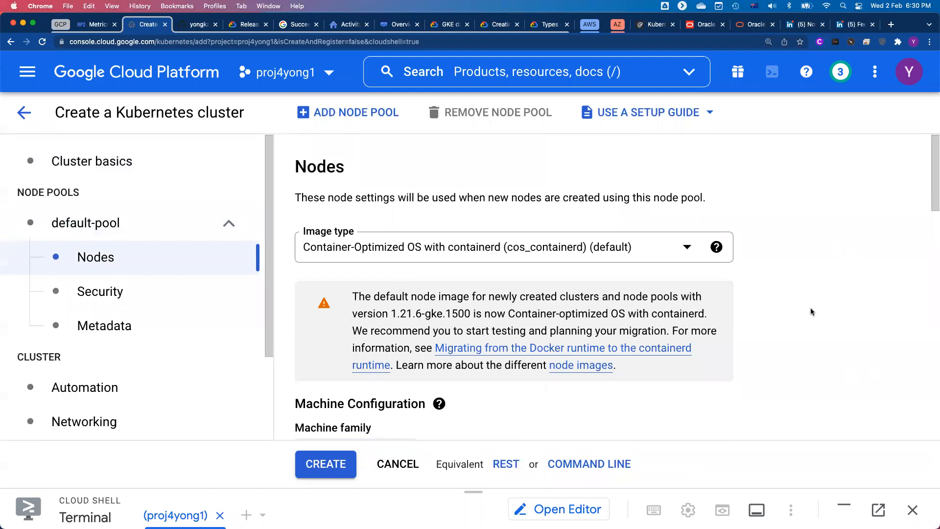
scroll(811, 311, "down", 1)
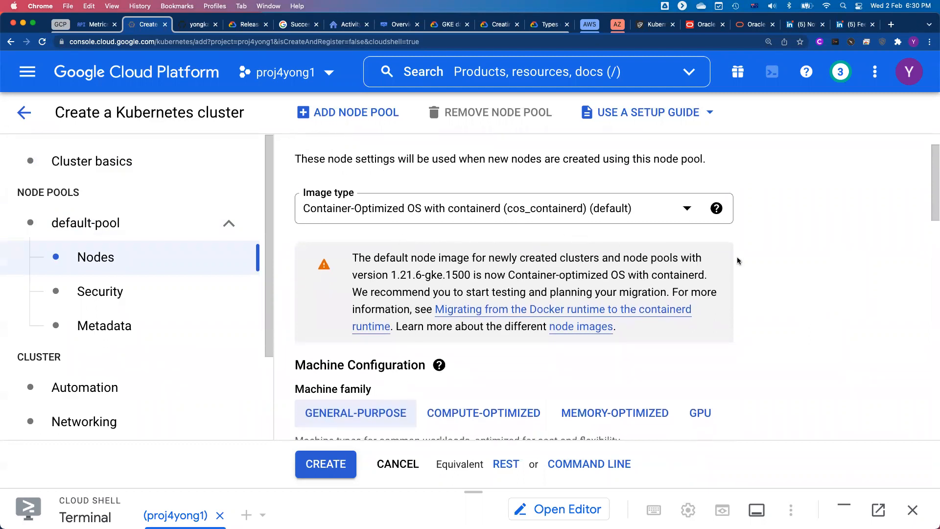
scroll(765, 291, "down", 4)
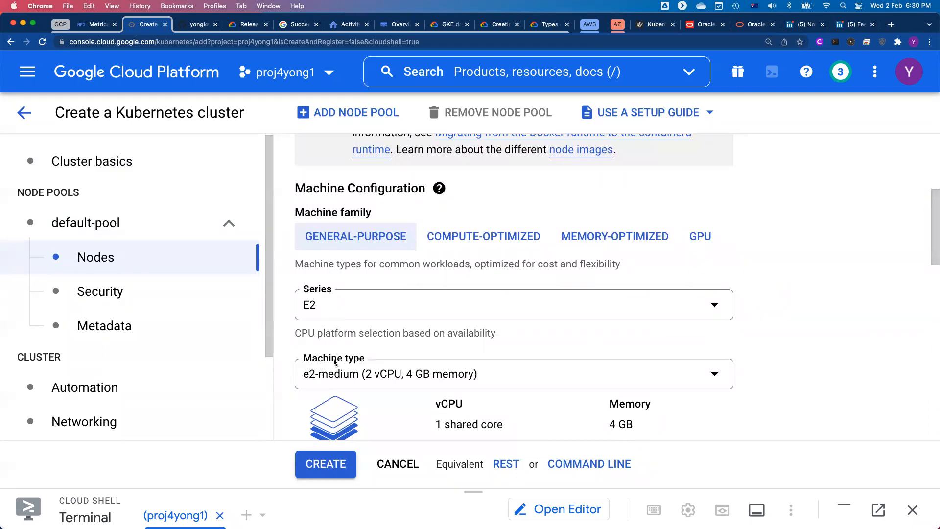
scroll(364, 349, "down", 3)
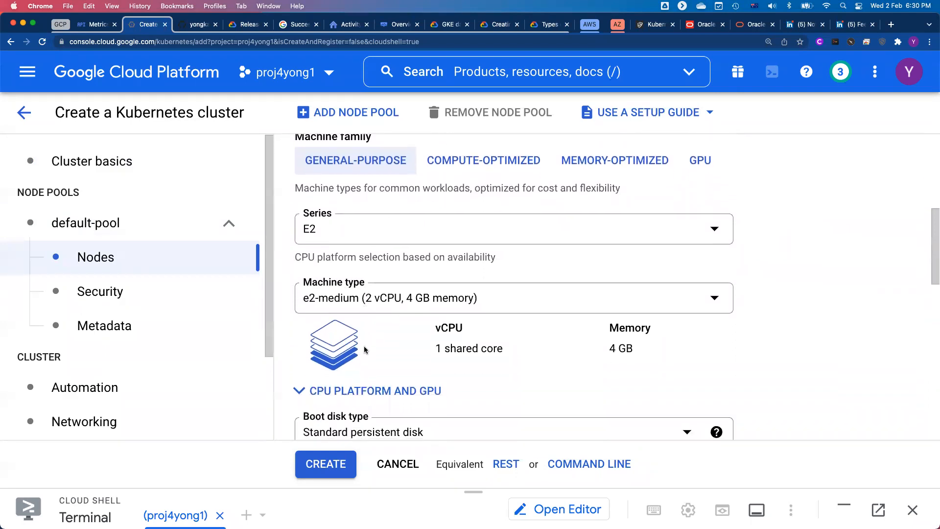
scroll(364, 349, "down", 2)
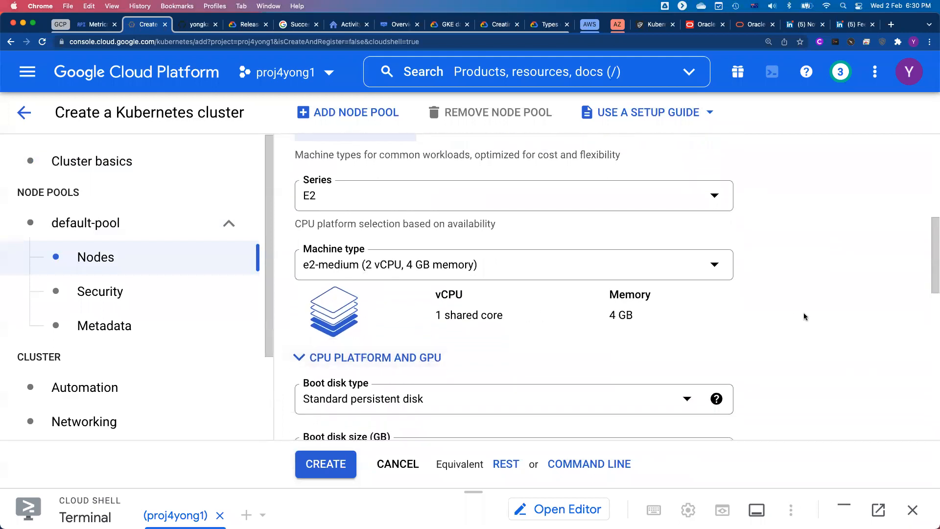
scroll(804, 317, "down", 4)
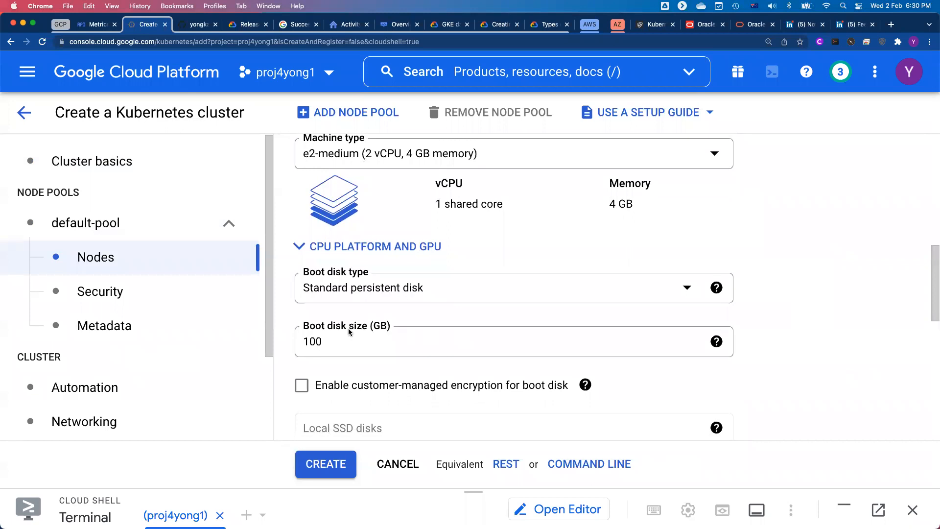
Step: Examine the default-pool nodes' preemptible option, maximum Pods per node, network tags and Pod address range settings
scroll(400, 337, "down", 7)
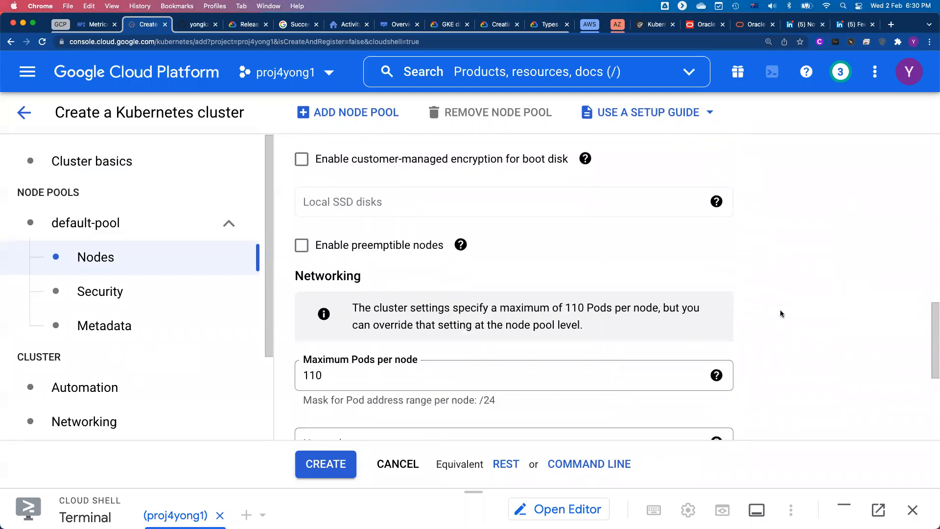
scroll(785, 307, "down", 3)
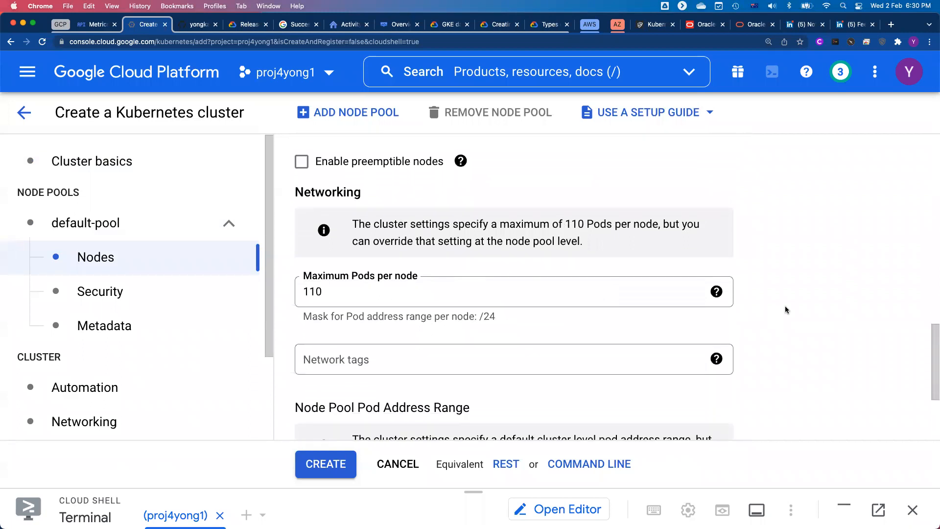
scroll(785, 309, "down", 1)
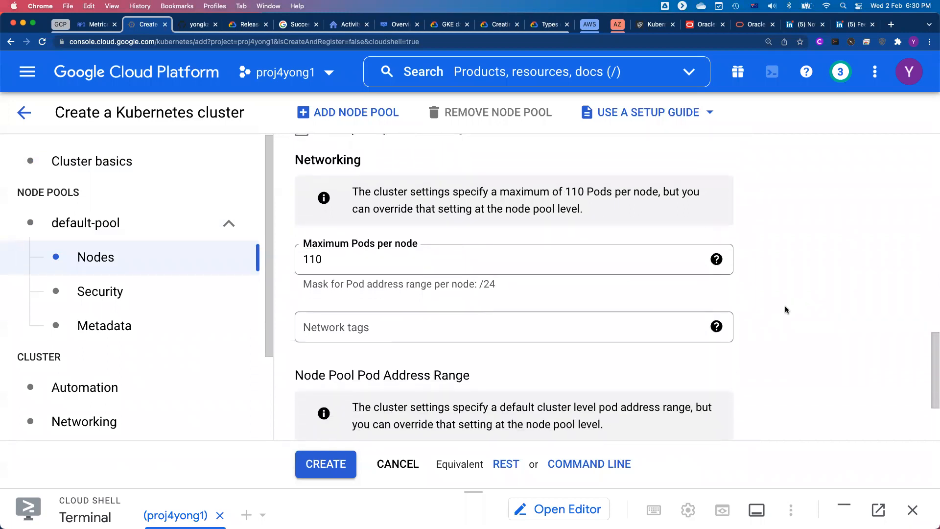
left_click(328, 259)
double_click(328, 259)
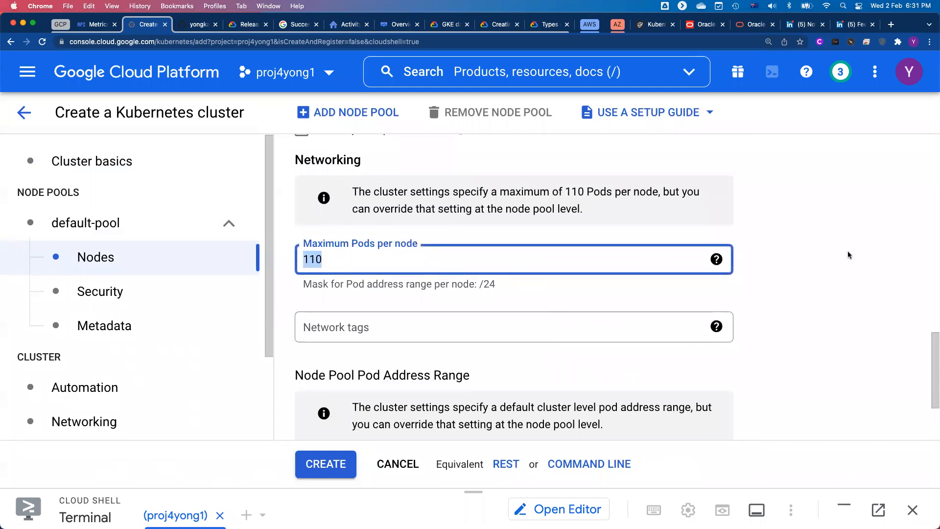
scroll(848, 251, "down", 5)
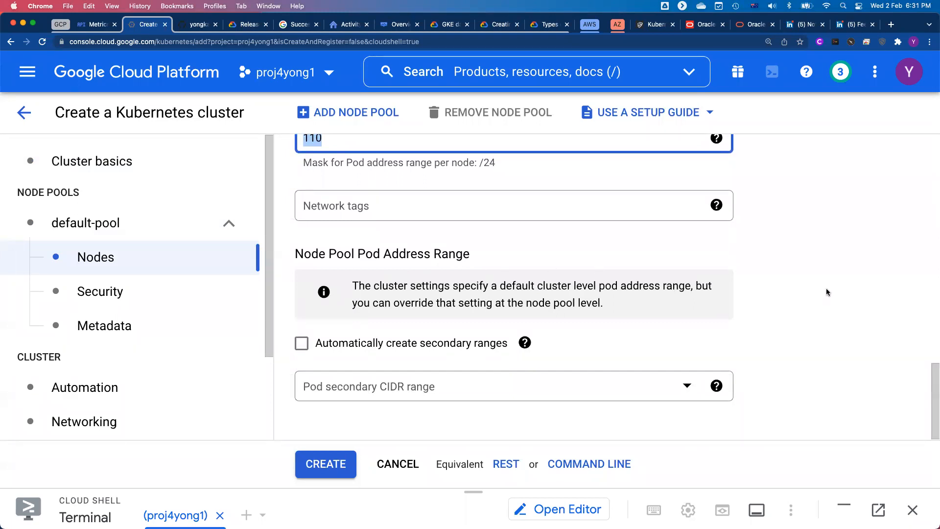
Step: Examine the default-pool's node security access scopes and its node metadata, including Kubernetes labels, taints and GCE instance metadata
left_click(117, 294)
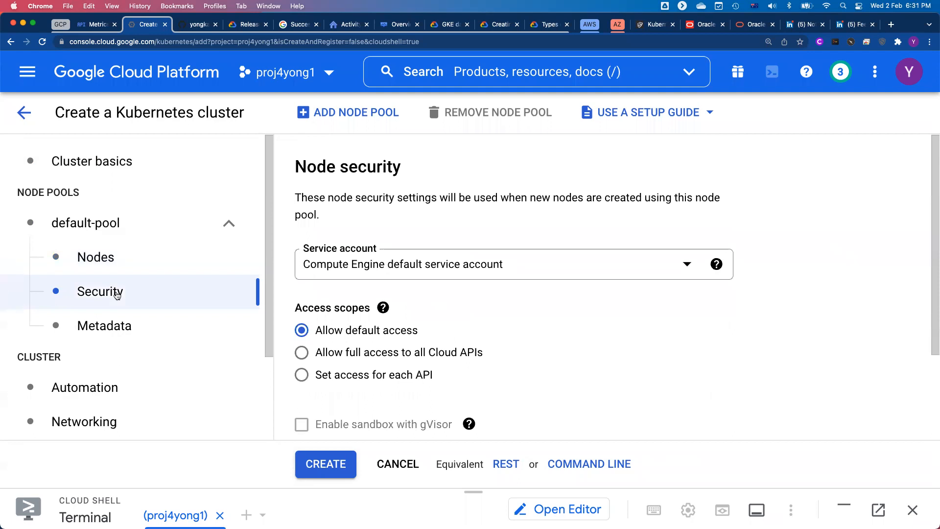
left_click(117, 326)
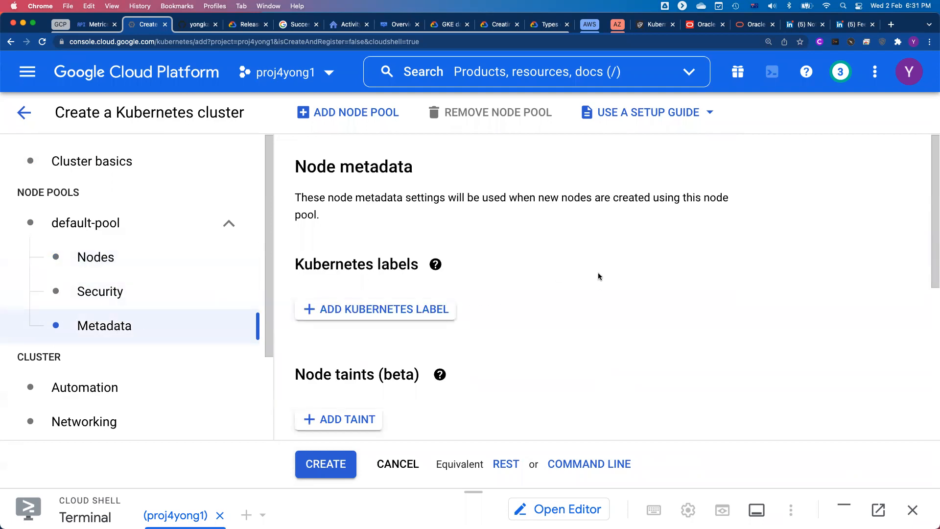
scroll(597, 276, "down", 3)
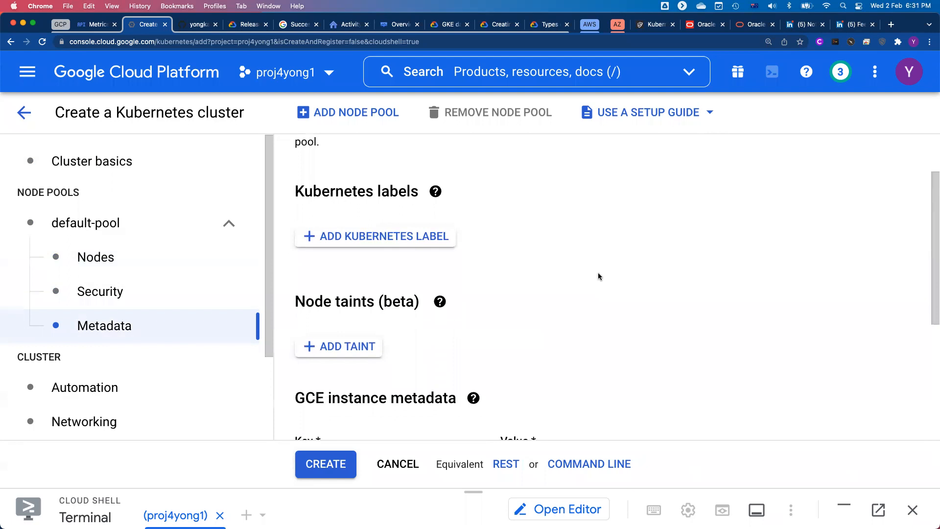
scroll(597, 276, "down", 5)
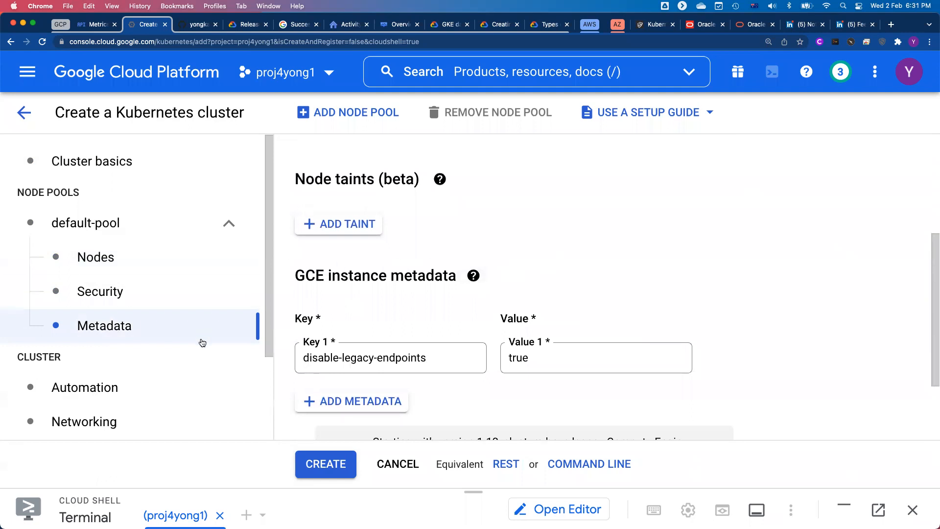
Step: Examine the cluster-level Automation settings and the cluster's Networking settings, including network, node subnet and public or private access
scroll(203, 342, "down", 3)
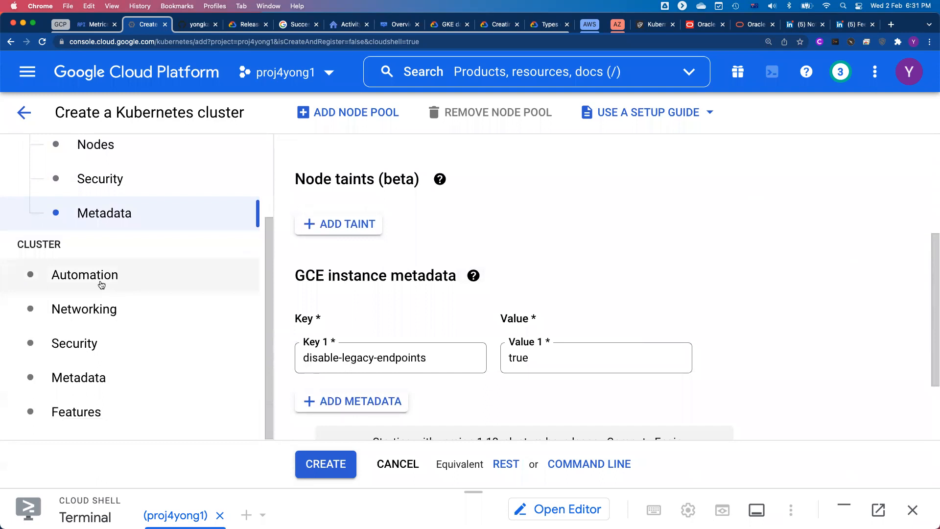
left_click(102, 285)
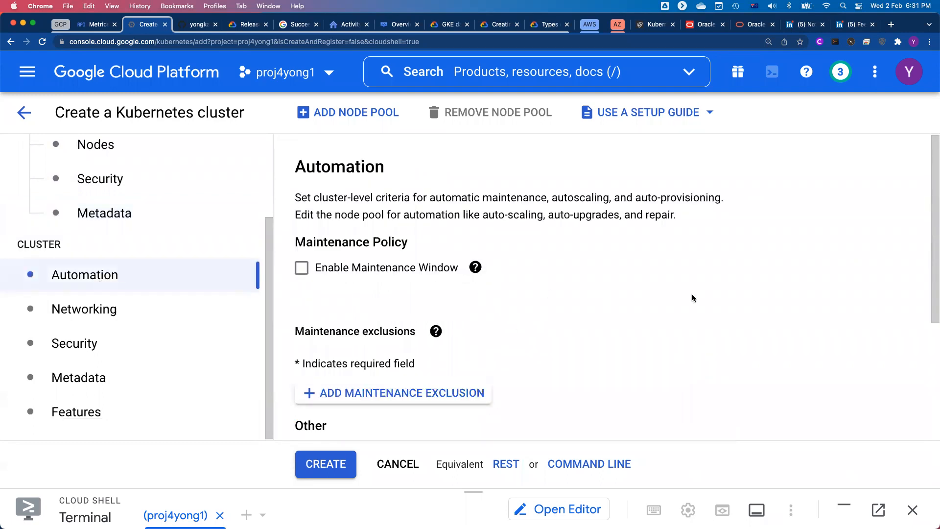
scroll(692, 298, "down", 5)
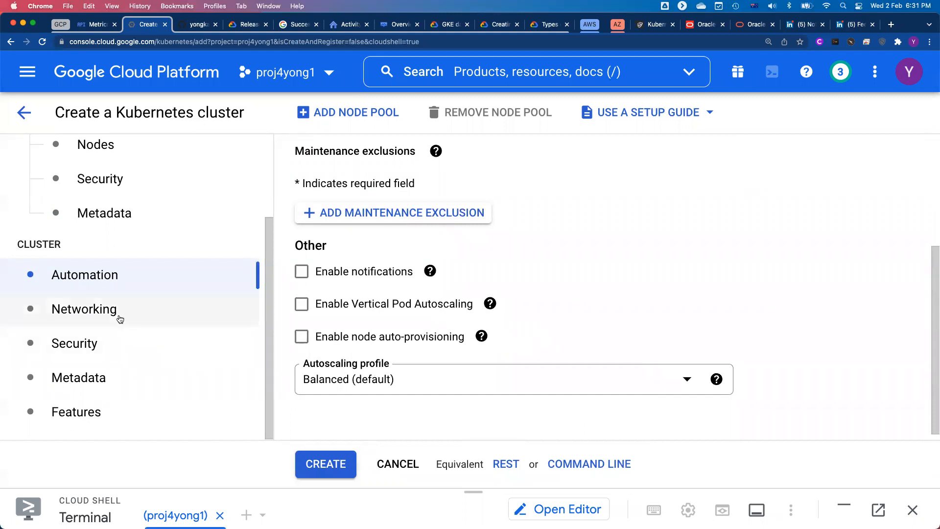
left_click(119, 319)
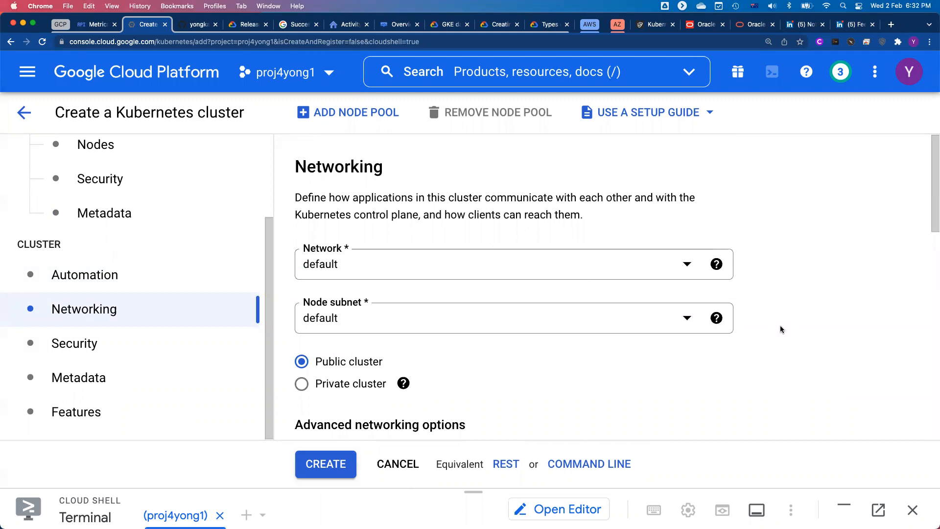
scroll(781, 329, "down", 3)
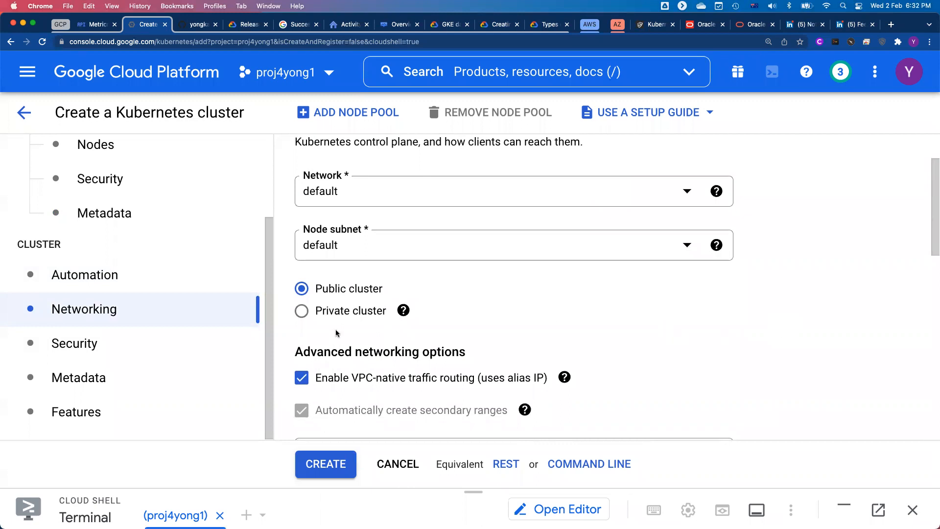
Step: Examine the cluster-level Security options, including Shielded GKE Nodes and legacy authorization, and the cluster's Metadata description and labels
left_click(105, 347)
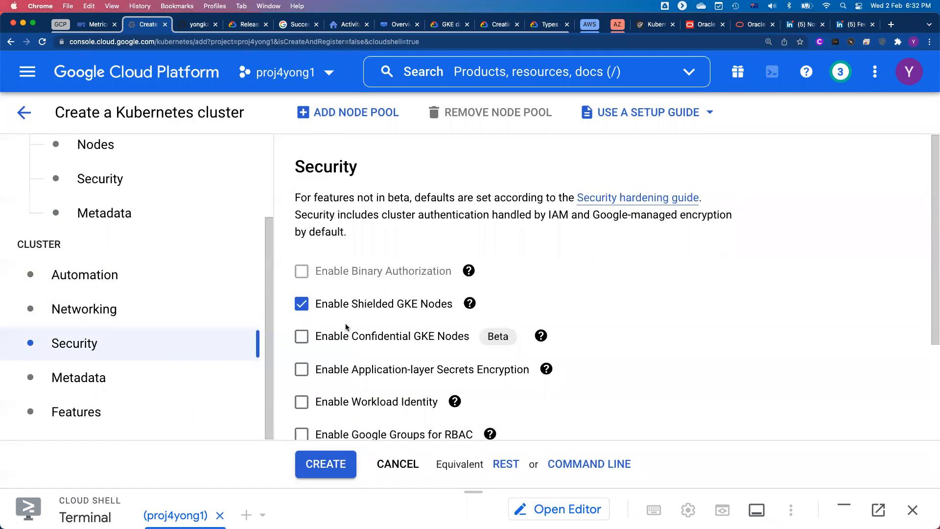
scroll(754, 308, "down", 1)
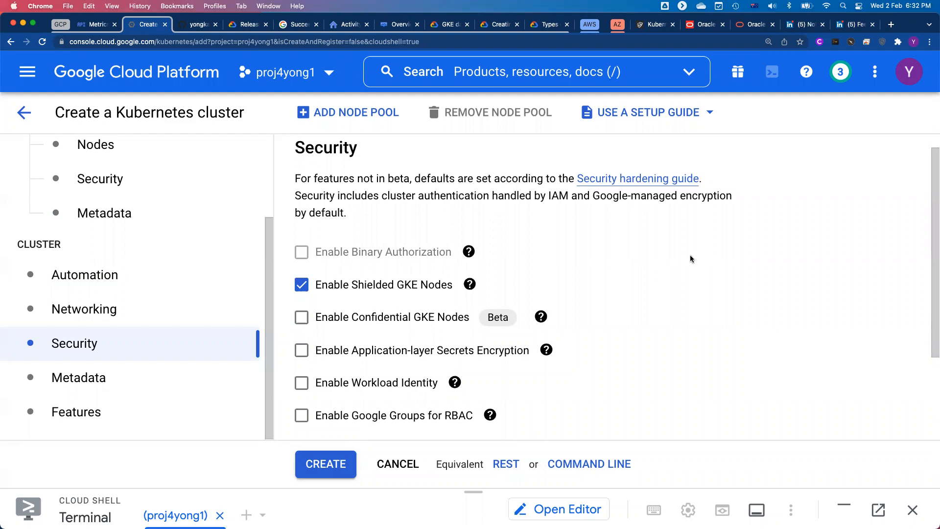
mouse_move(473, 286)
scroll(747, 301, "down", 3)
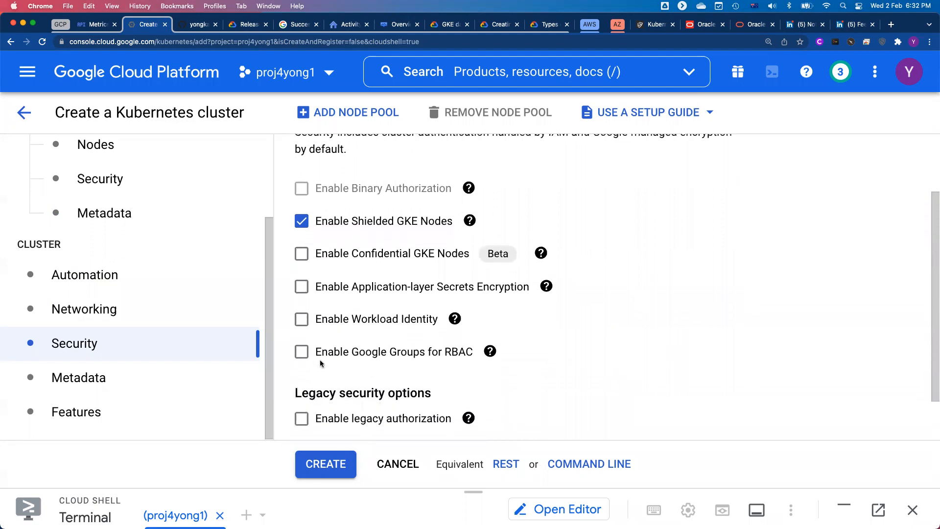
left_click(82, 377)
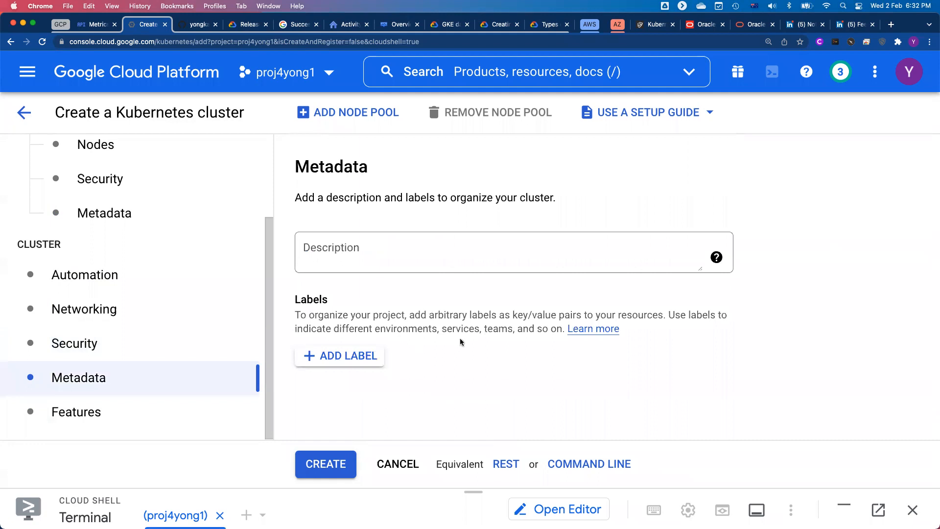
Step: Examine the cluster's Features settings for Cloud Run for Anthos, logging, monitoring, service mesh and storage drivers
left_click(104, 415)
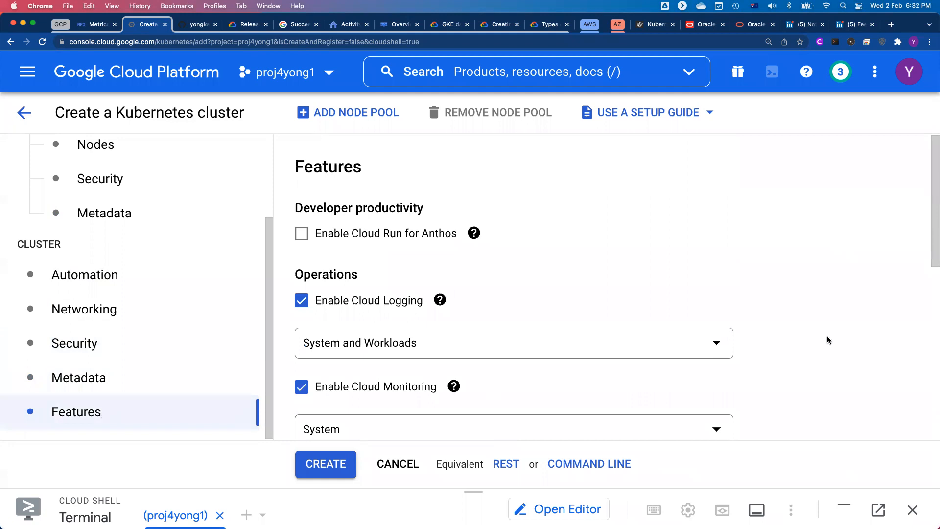
scroll(827, 340, "down", 5)
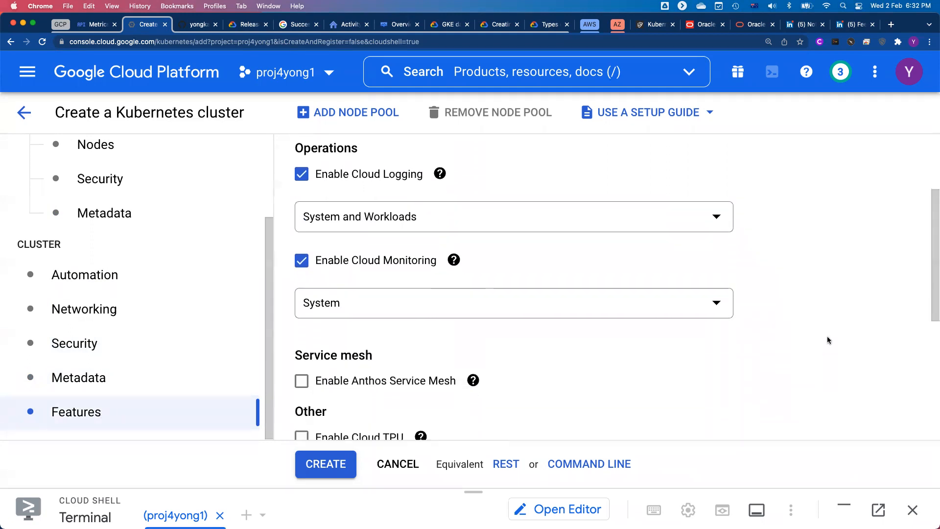
scroll(827, 340, "down", 3)
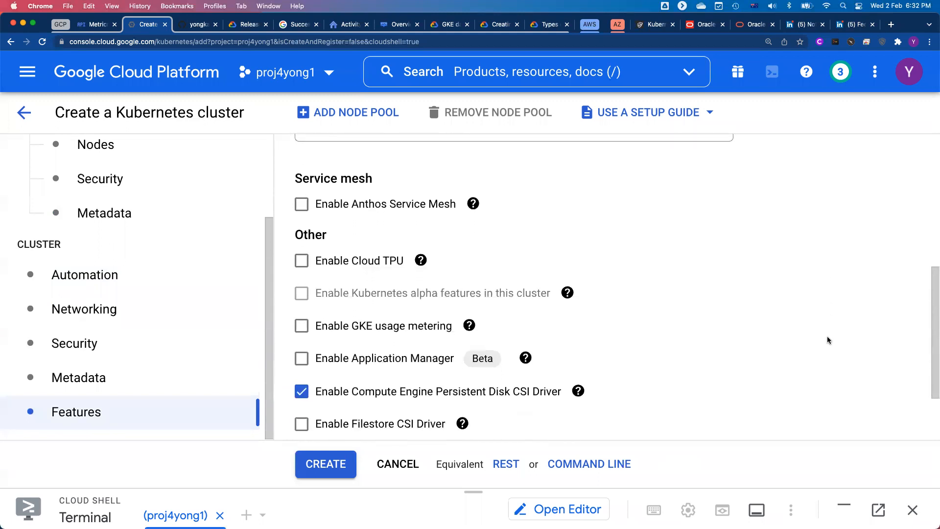
scroll(827, 340, "down", 1)
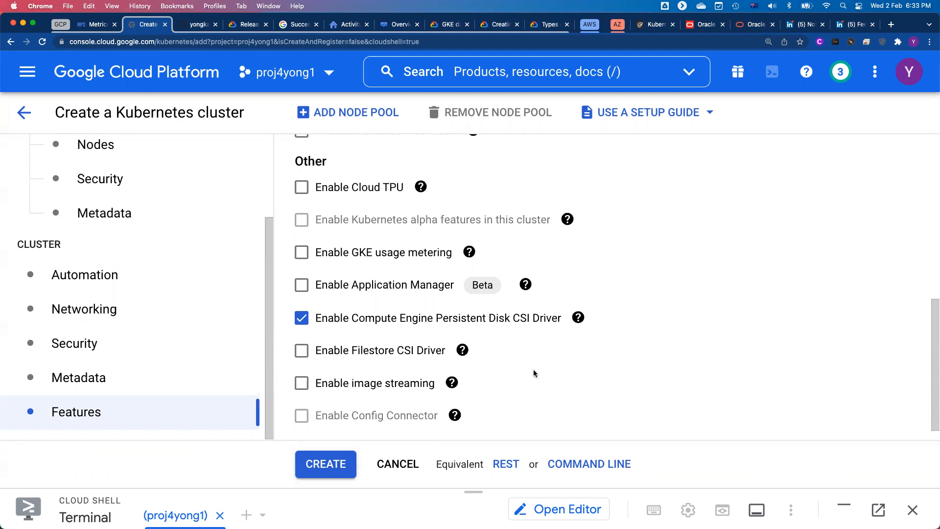
Step: View the equivalent REST request for the cluster configuration, select its full text and close it
left_click(507, 466)
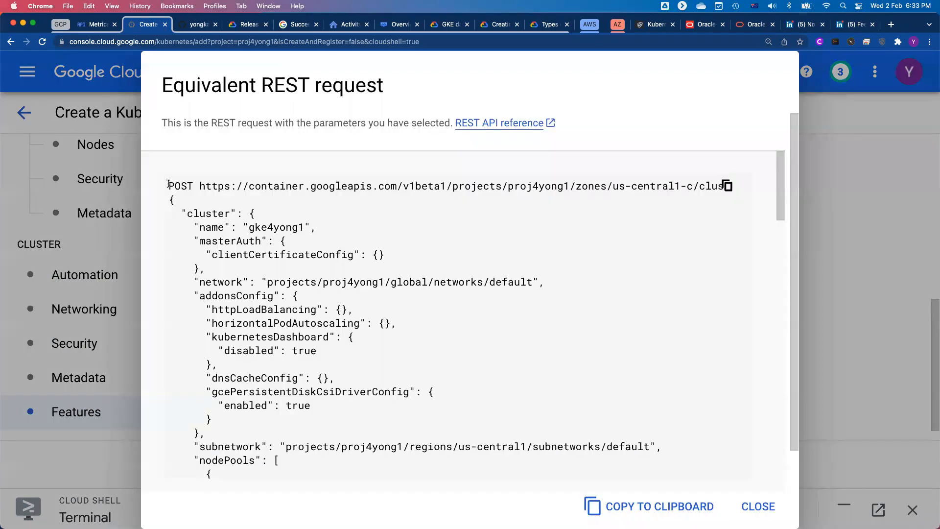
left_click(727, 187)
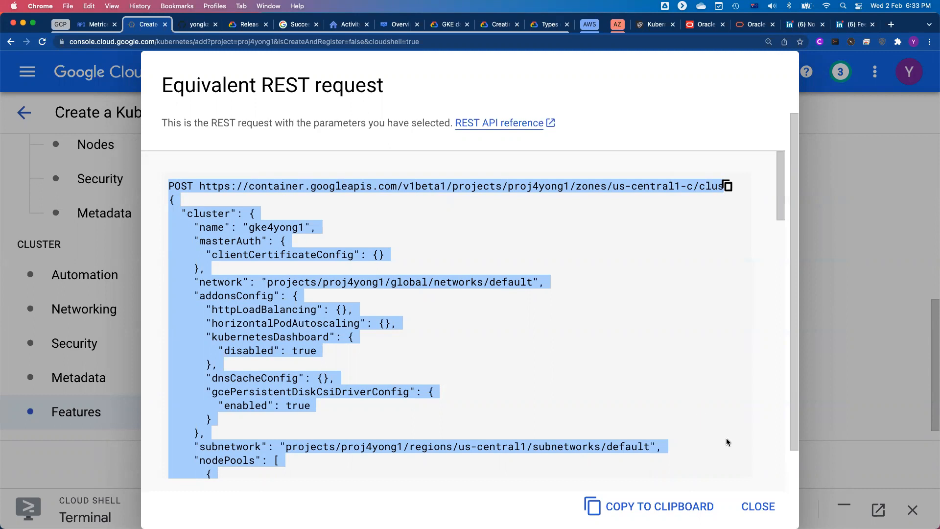
left_click(758, 506)
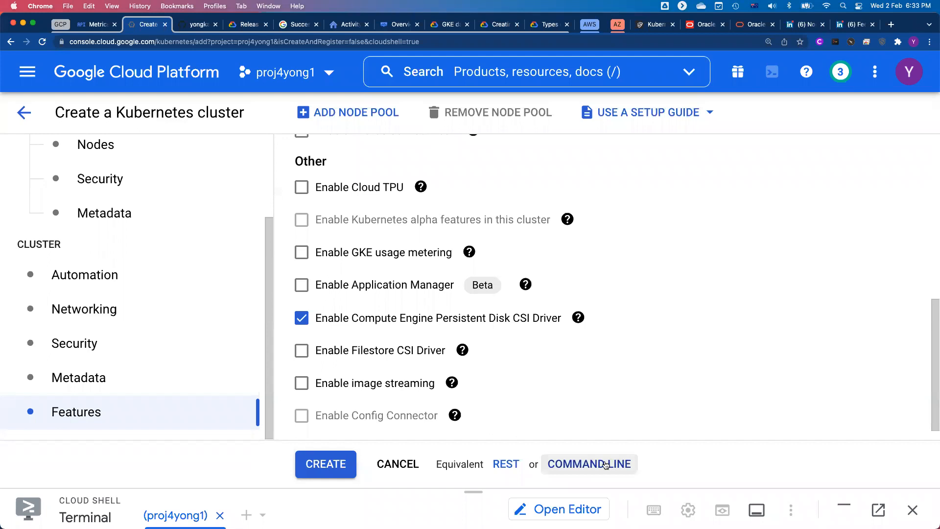
Step: View the equivalent gcloud command line for the cluster configuration, select the whole command and close it
left_click(600, 468)
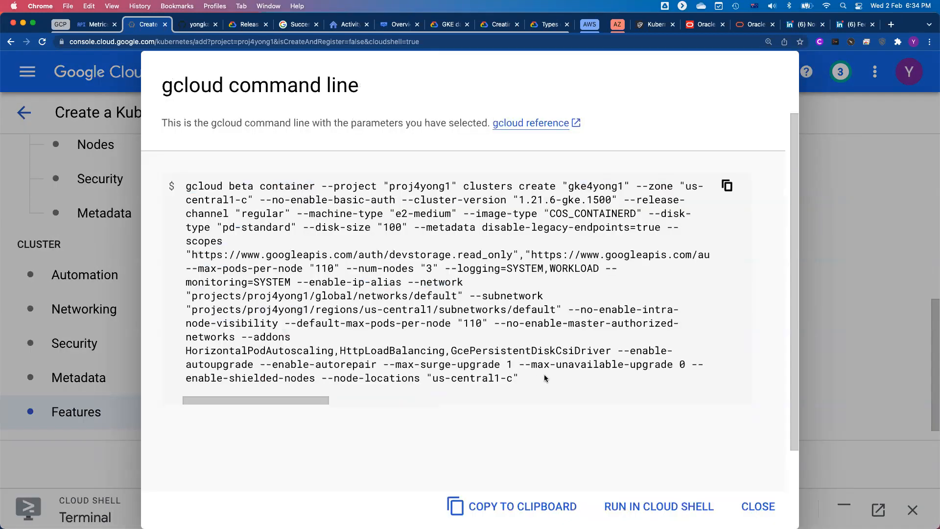
triple_click(186, 189)
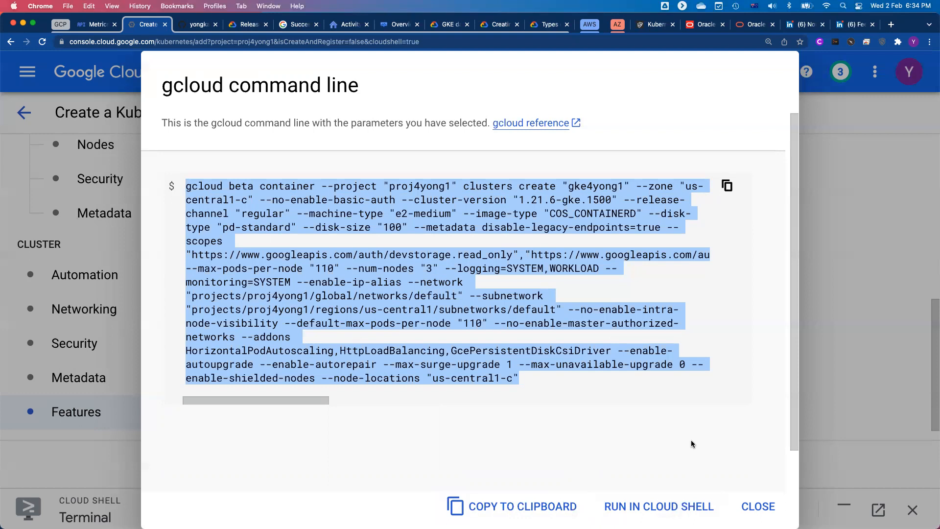
left_click(766, 506)
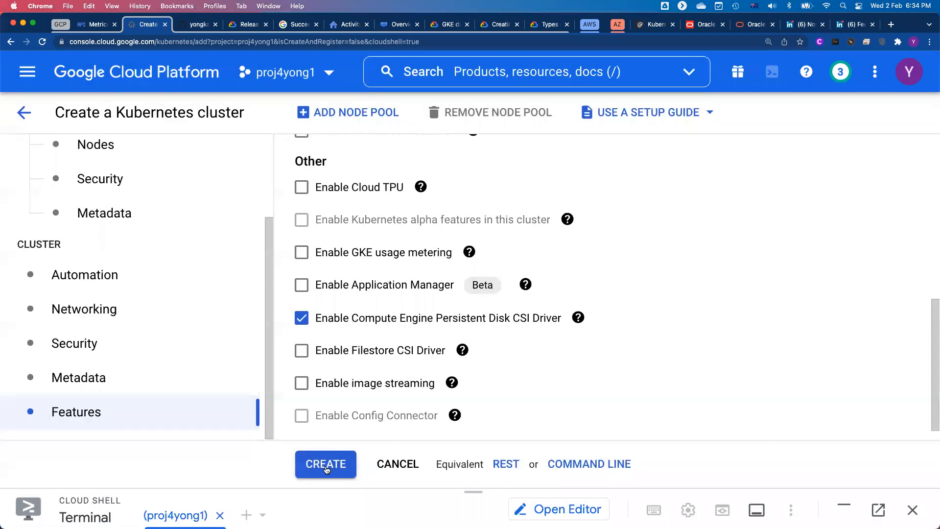
Step: Submit the configuration to create the gke4yong1 cluster
left_click(327, 468)
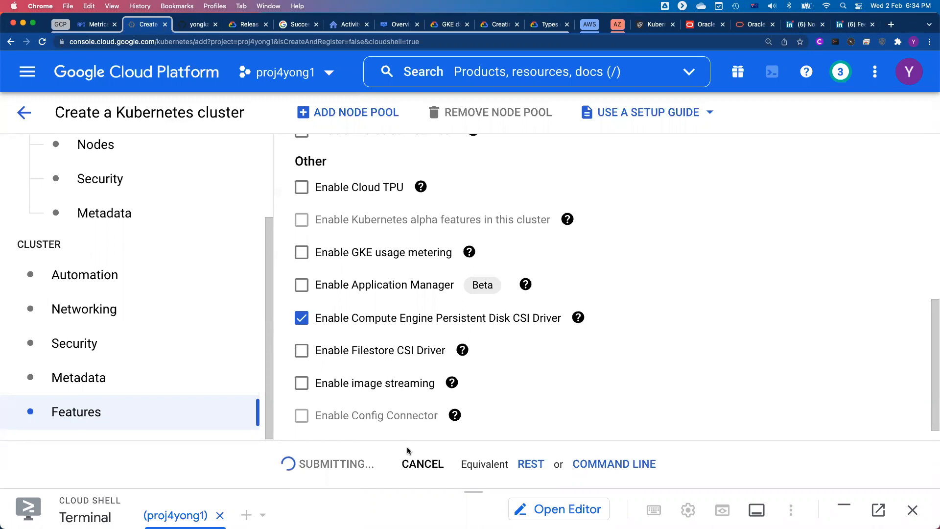